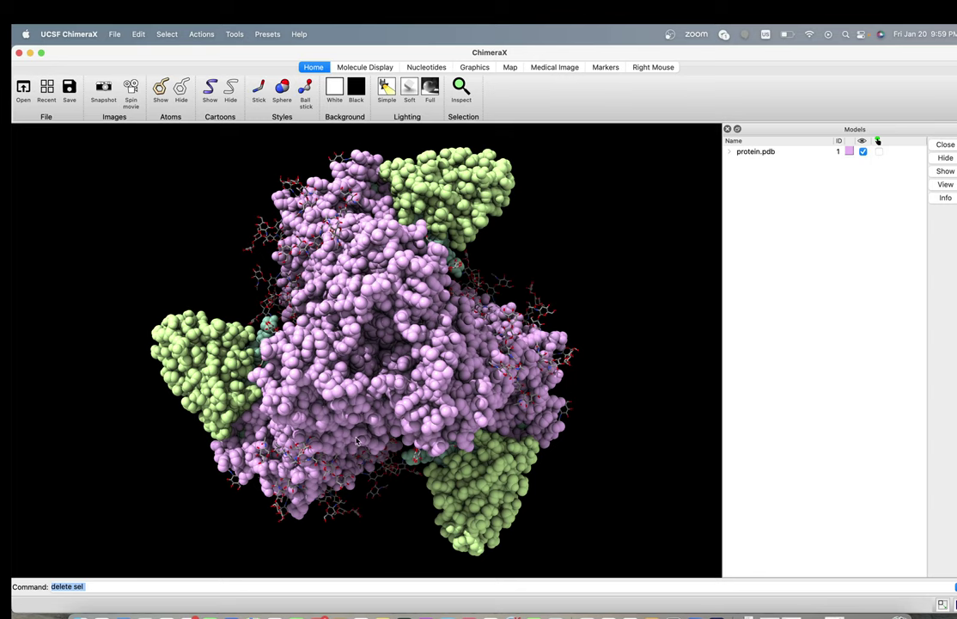
Examine the protein complex from several angles, including the purple core and the green and teal antibody chains
left_click_drag(353, 319, 447, 239)
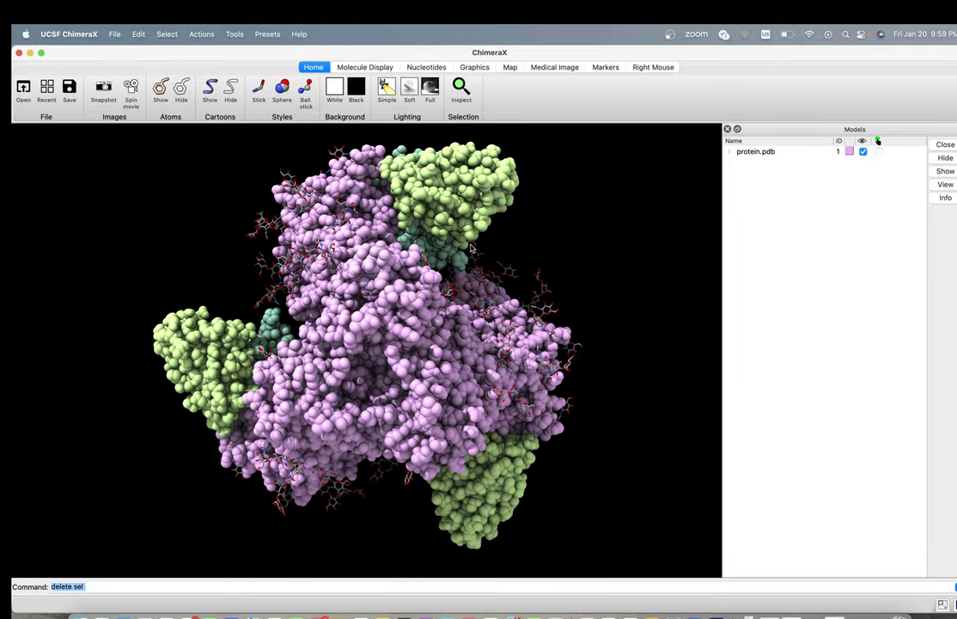
left_click_drag(389, 243, 471, 327)
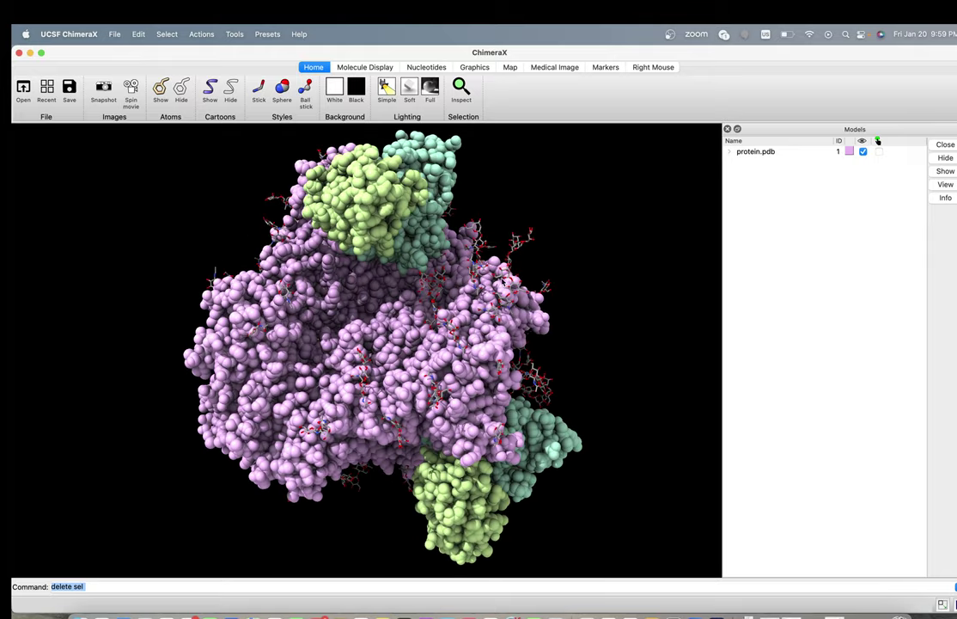
left_click_drag(369, 289, 495, 343)
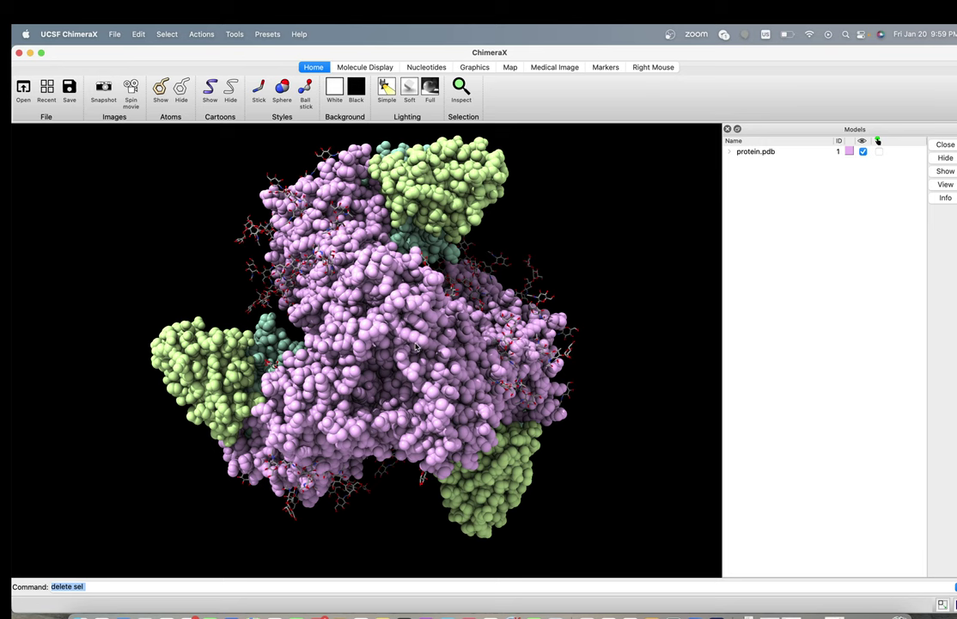
left_click_drag(364, 302, 416, 342)
mouse_move(414, 341)
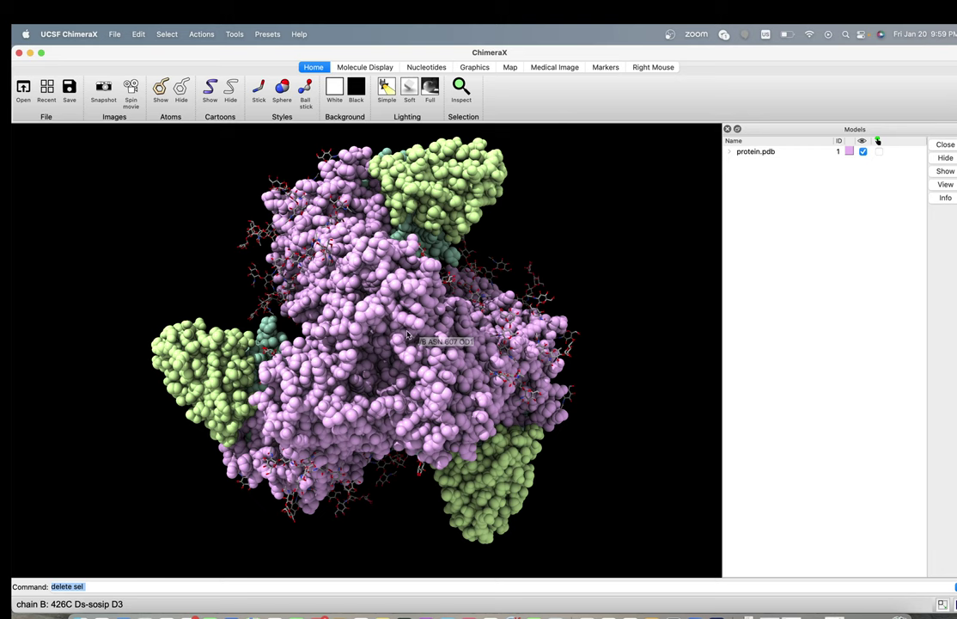
left_click_drag(330, 283, 376, 325)
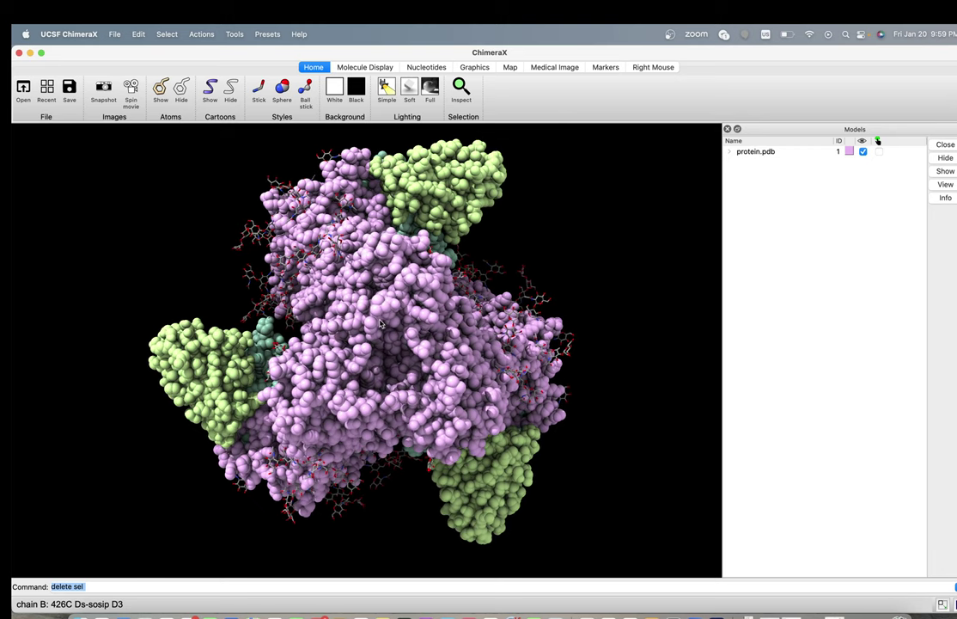
right_click_drag(385, 318, 375, 335)
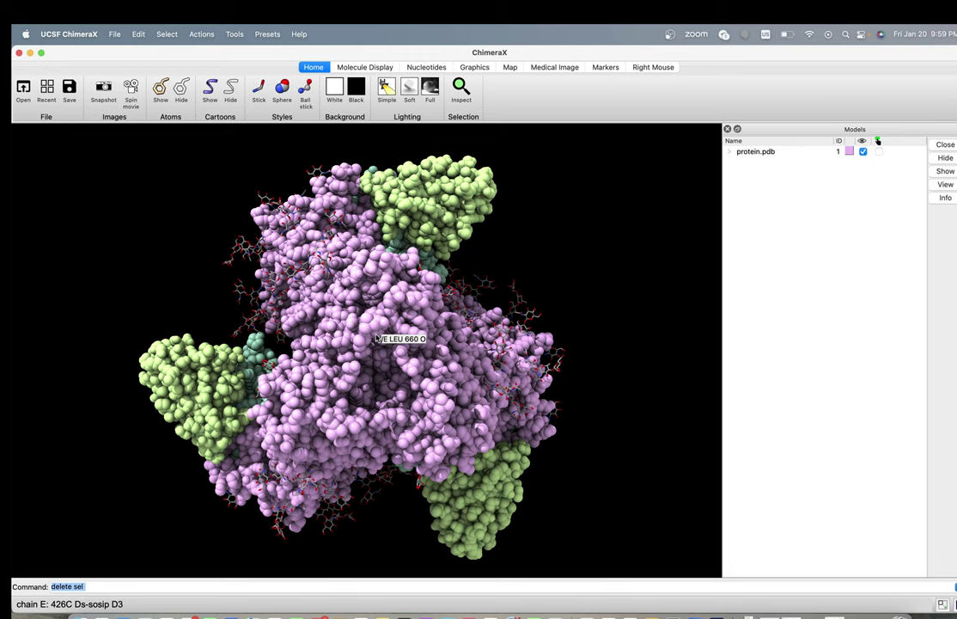
left_click_drag(462, 359, 445, 337)
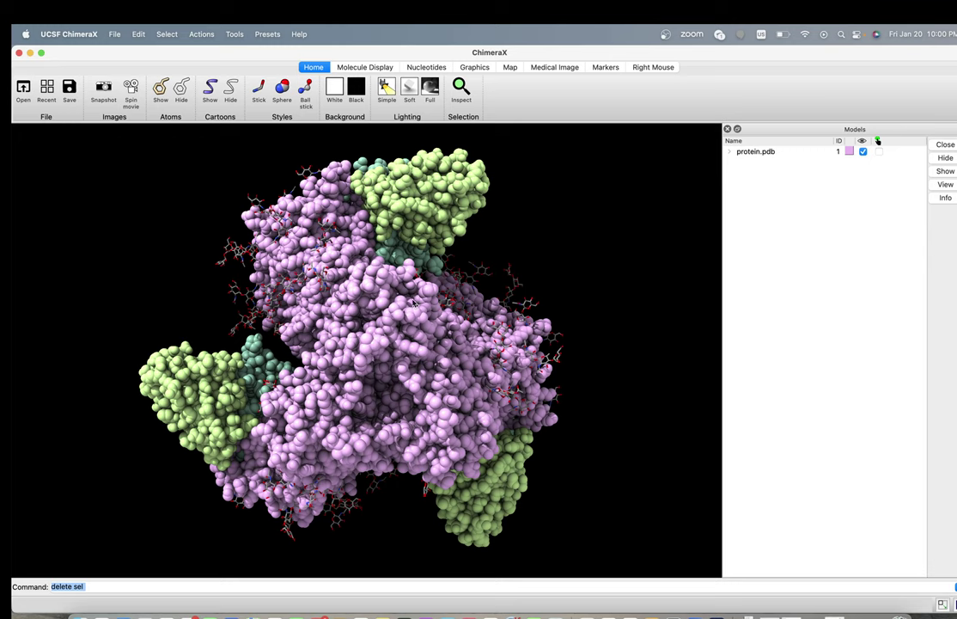
left_click(167, 36)
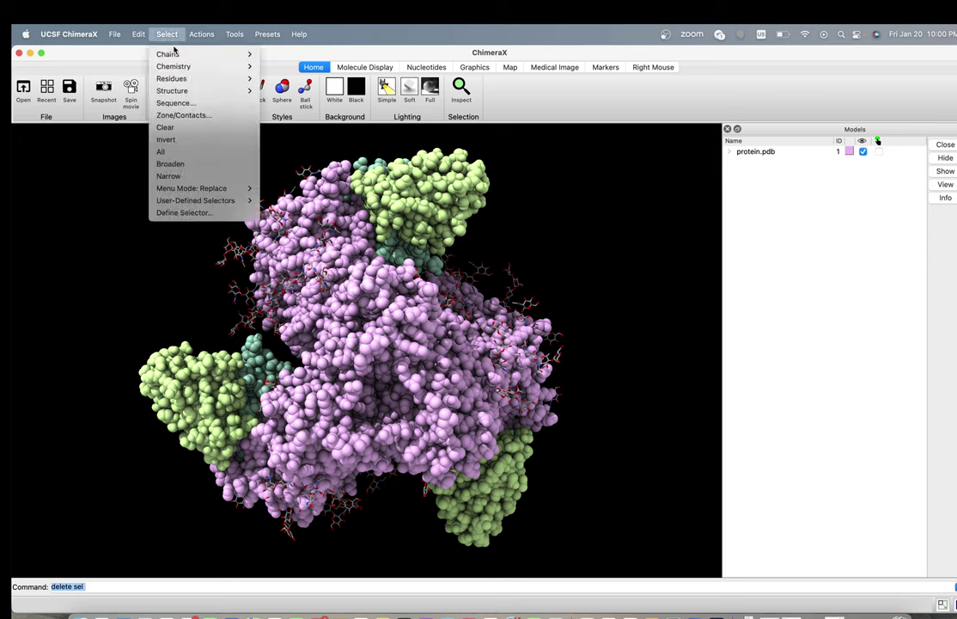
mouse_move(175, 55)
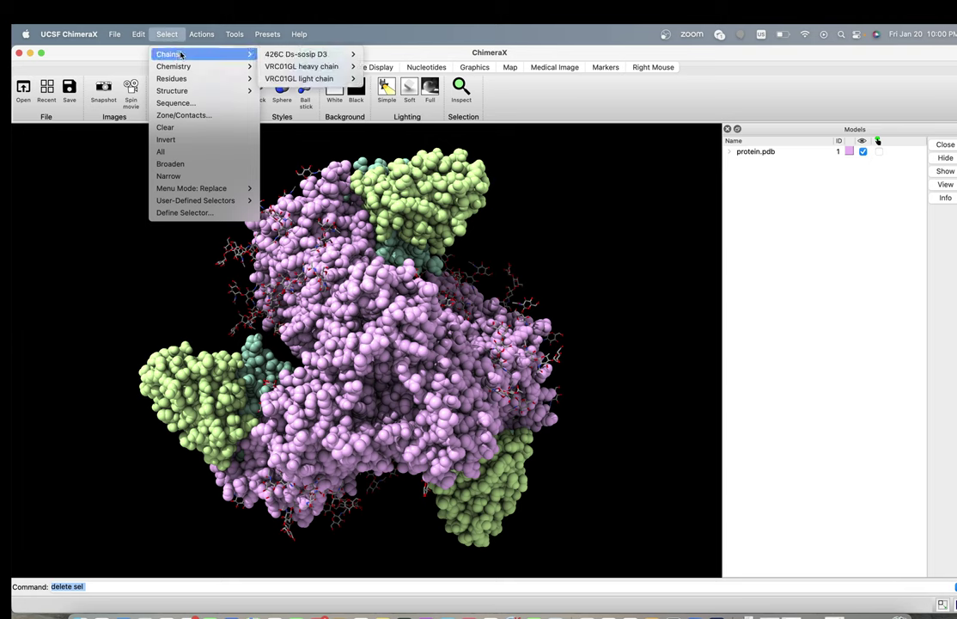
mouse_move(302, 54)
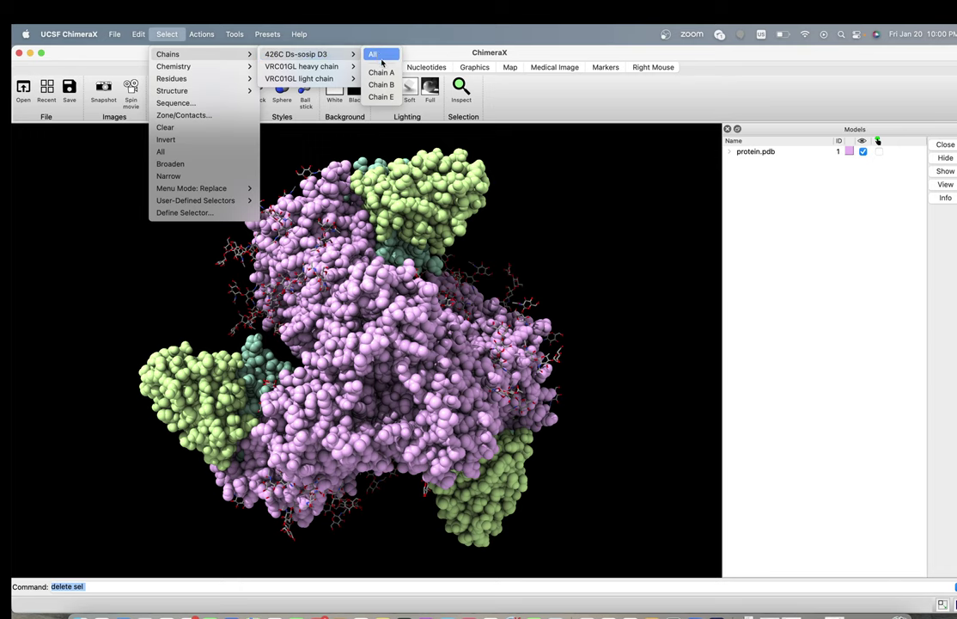
left_click(594, 149)
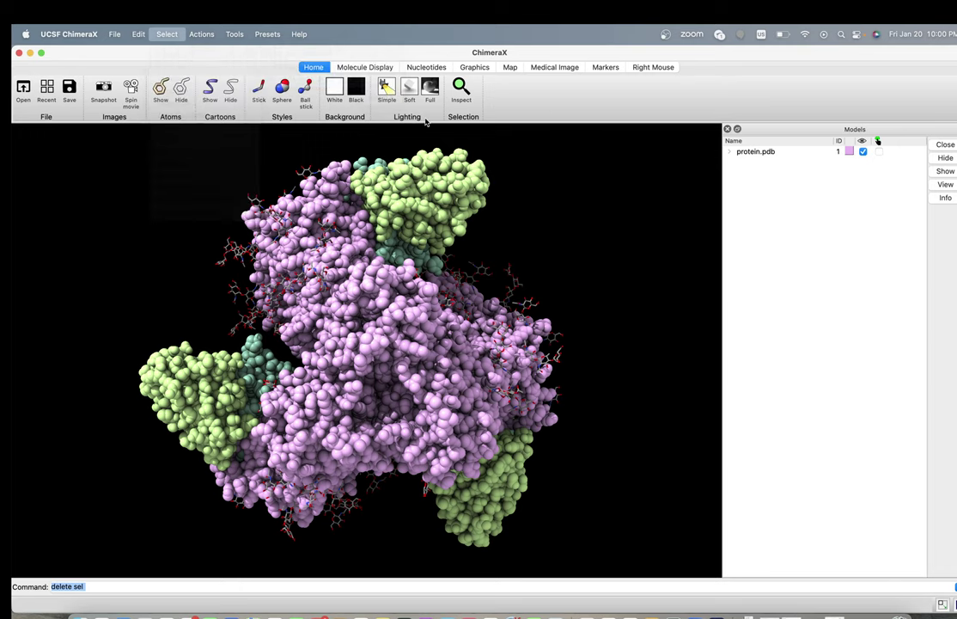
Hide the atoms of the whole model, show its cartoons, and display the atoms again
left_click(182, 87)
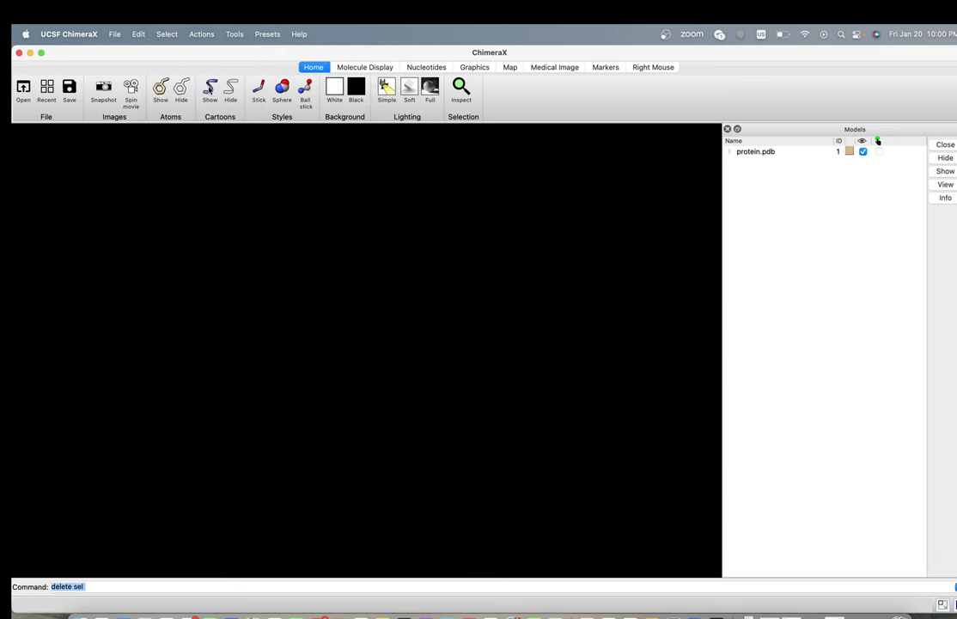
left_click(210, 90)
left_click(161, 86)
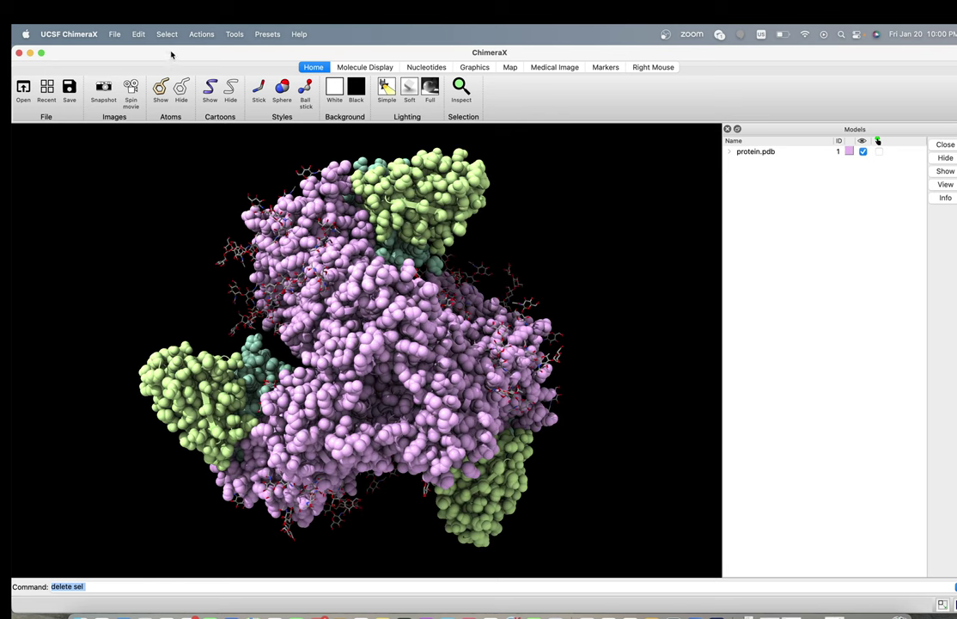
Select chain D of the VRC01GL heavy chain and remove it with the command delete sel
left_click(167, 35)
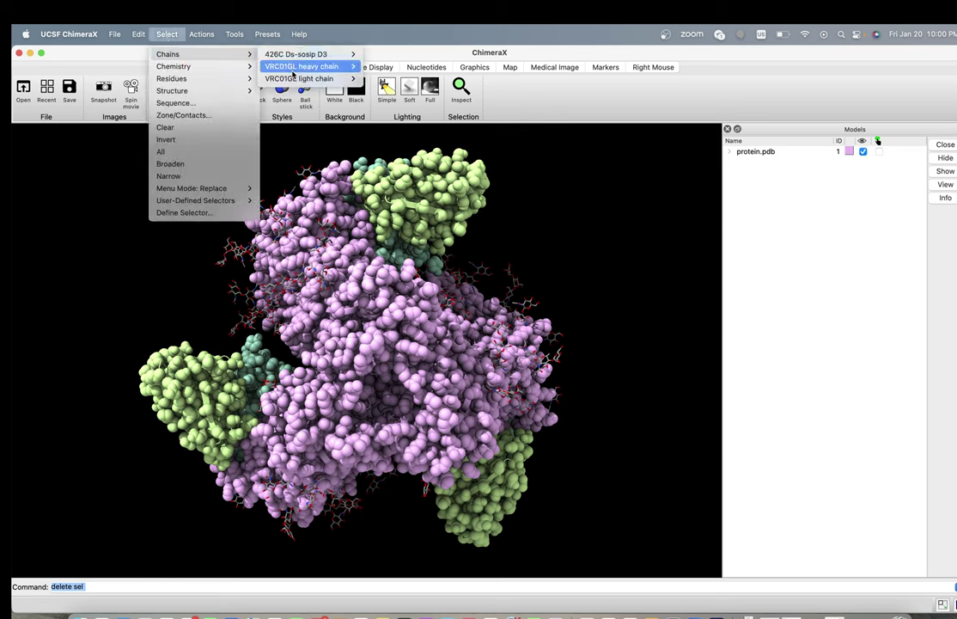
mouse_move(305, 69)
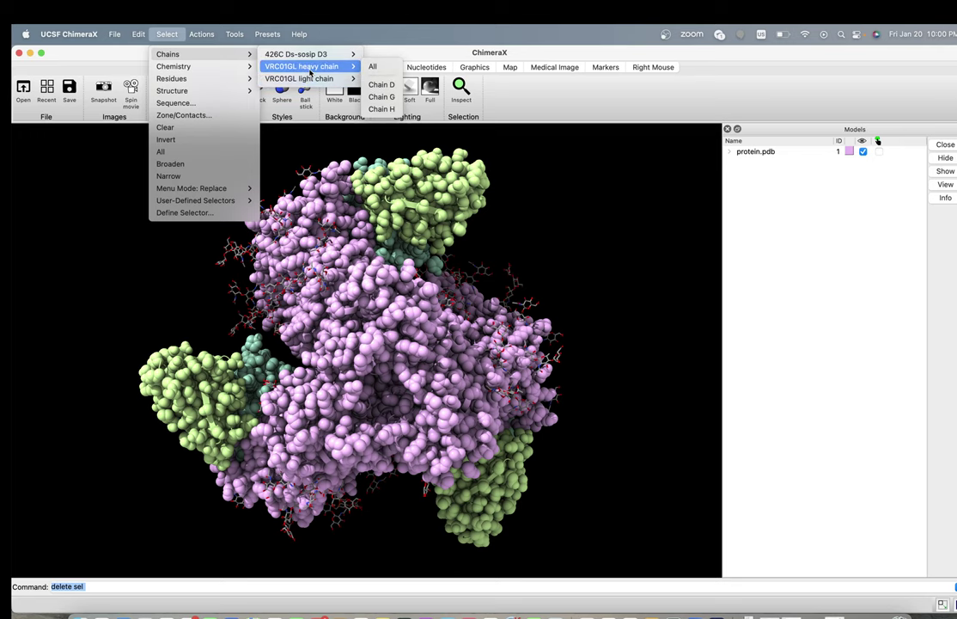
left_click(372, 67)
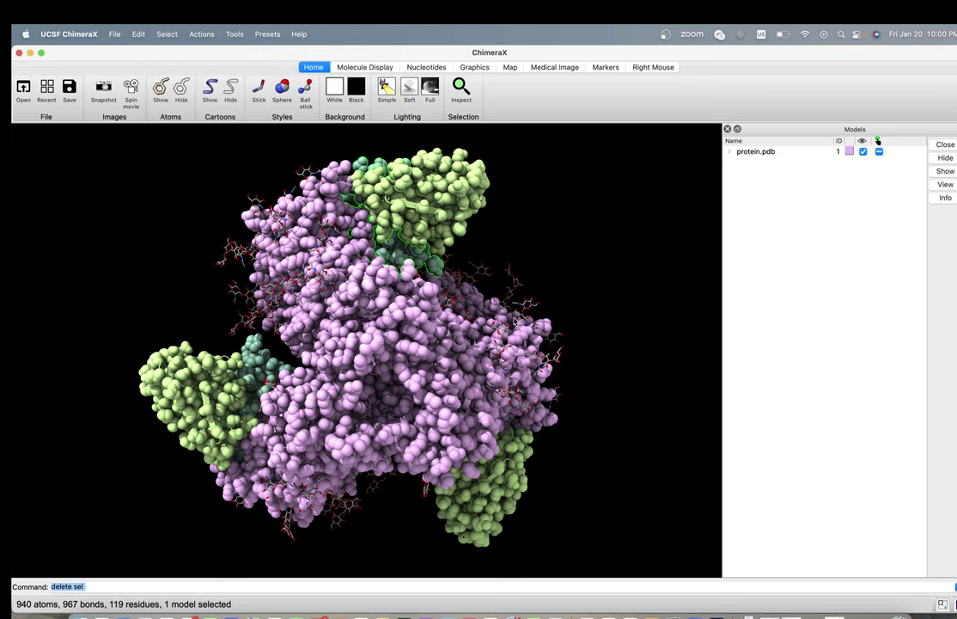
left_click_drag(450, 279, 309, 314)
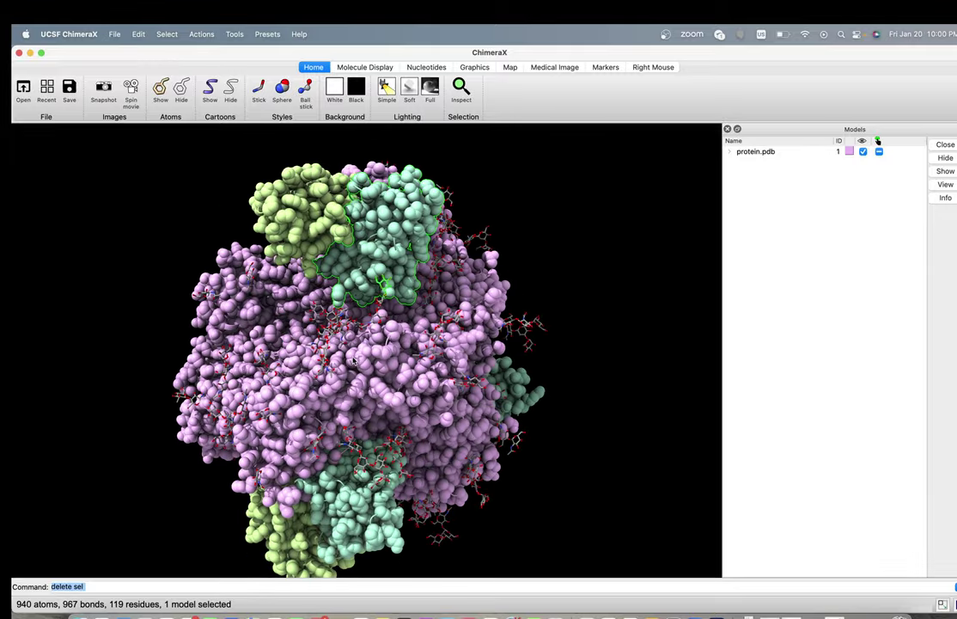
left_click(100, 584)
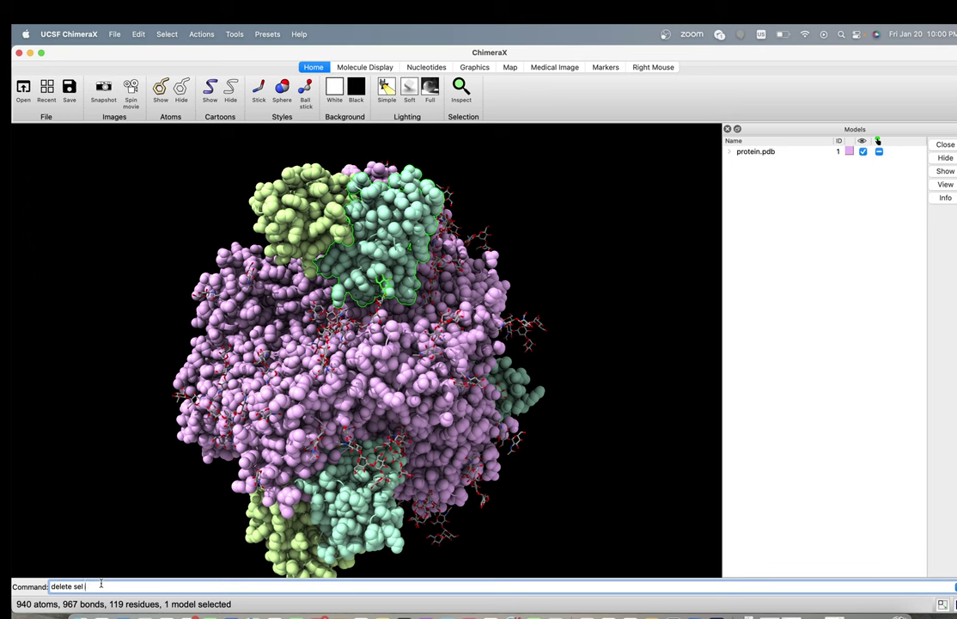
key("Return")
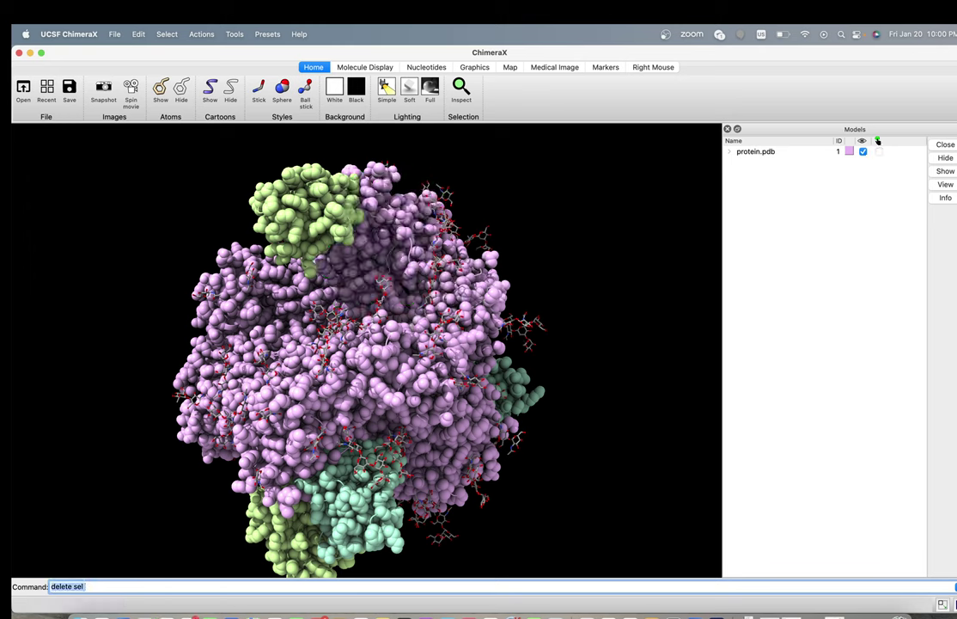
Select chain G of the VRC01GL heavy chain and delete its atoms and bonds
left_click(155, 34)
mouse_move(162, 52)
mouse_move(293, 66)
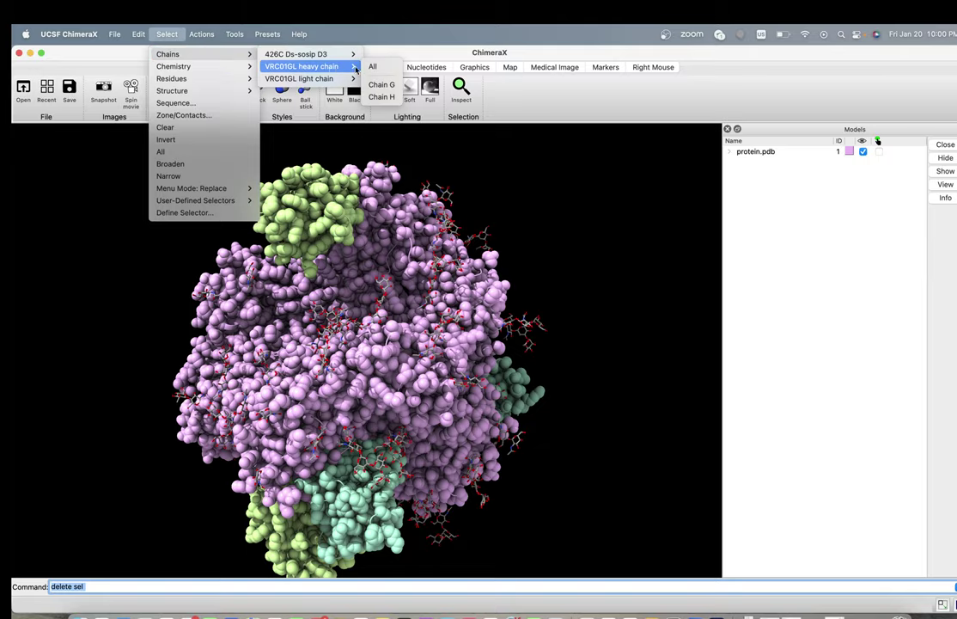
left_click(379, 89)
left_click_drag(398, 333, 462, 338)
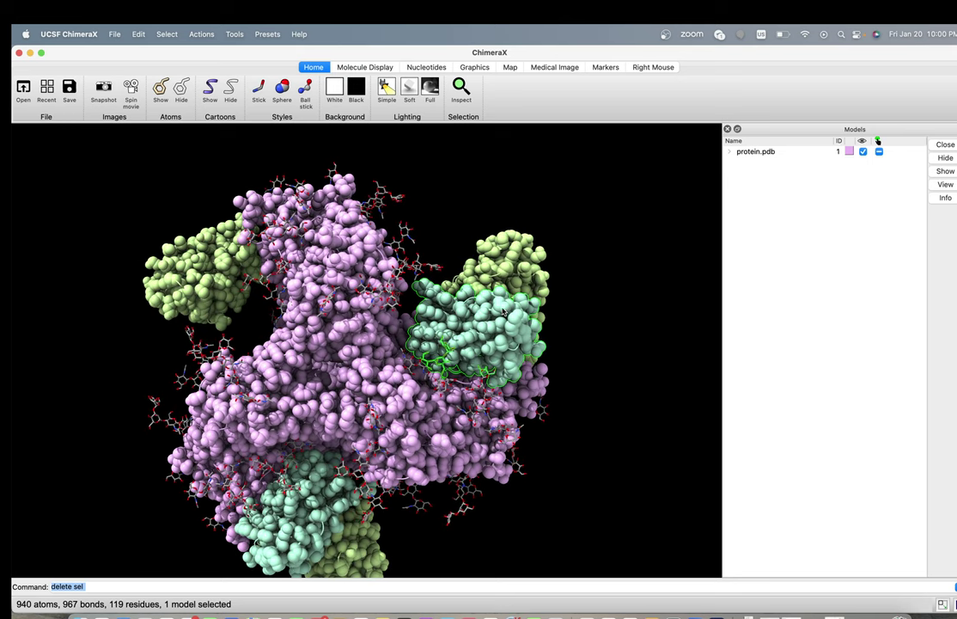
left_click(201, 35)
mouse_move(206, 55)
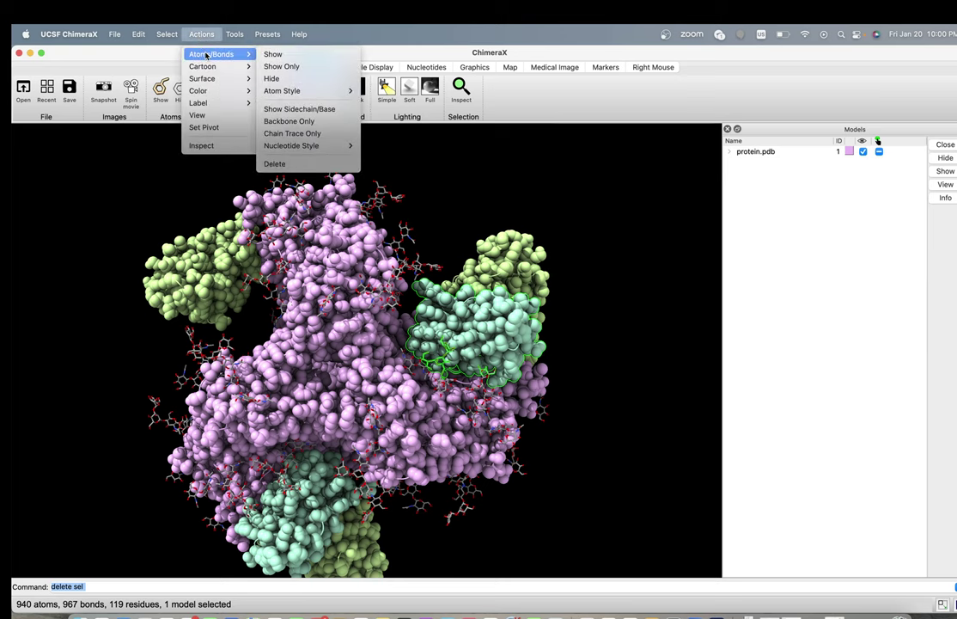
left_click(275, 163)
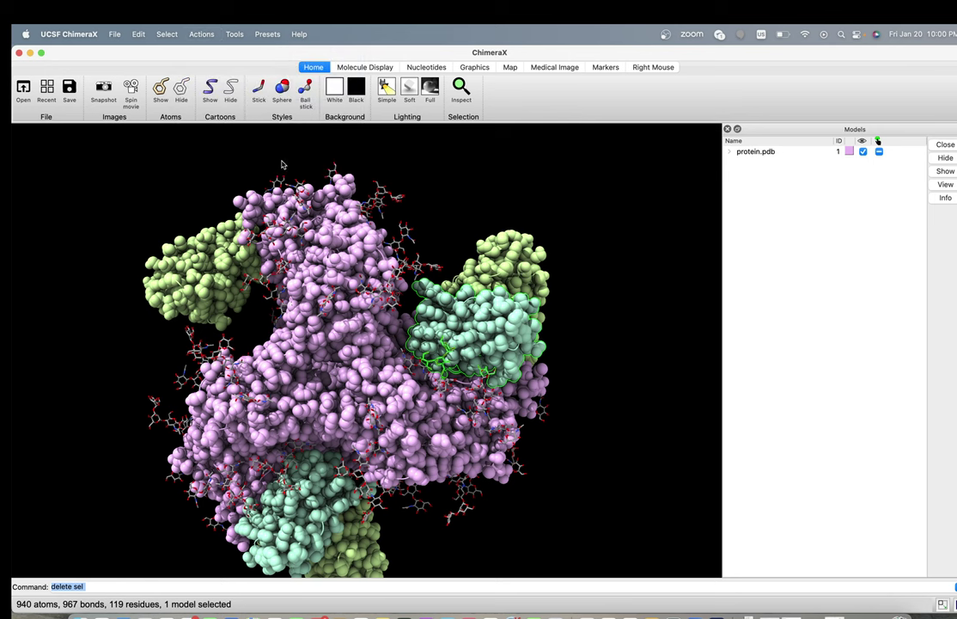
Select the remaining VRC01GL heavy chain, chain H, and delete its atoms and bonds
left_click_drag(420, 288, 406, 307)
left_click(167, 34)
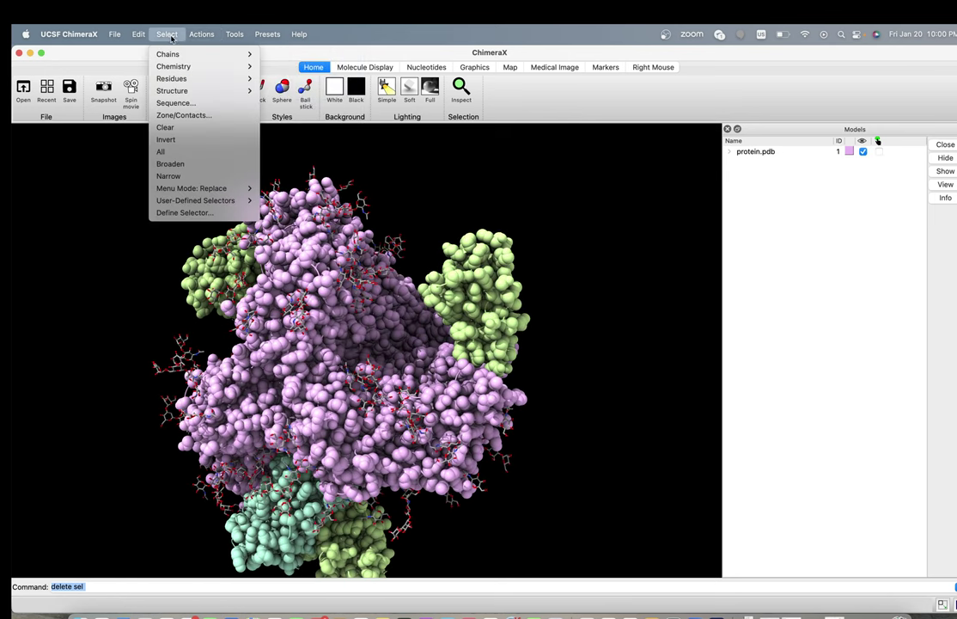
mouse_move(169, 54)
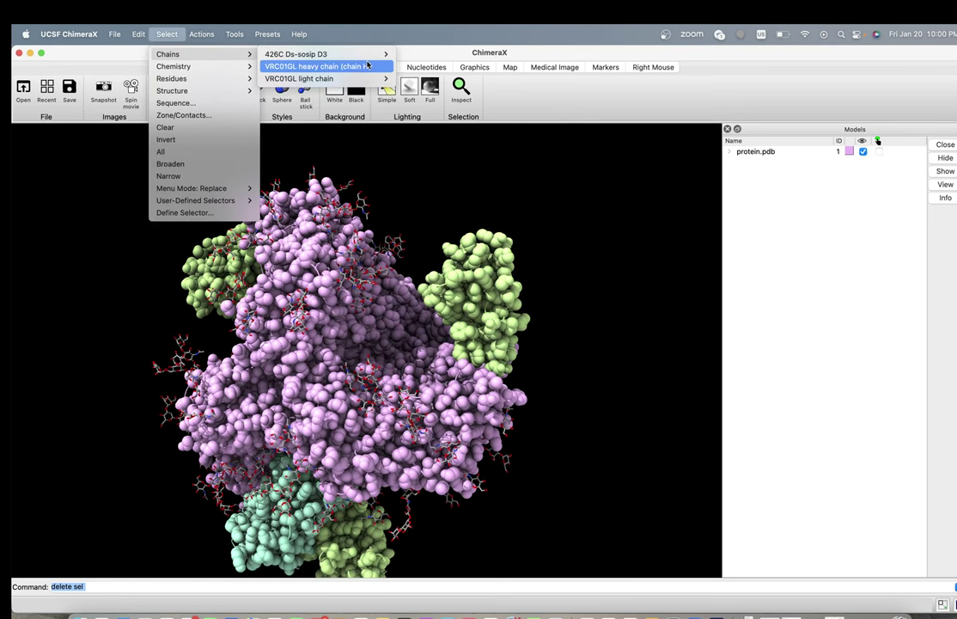
left_click(368, 66)
left_click_drag(447, 312, 332, 329)
left_click(166, 35)
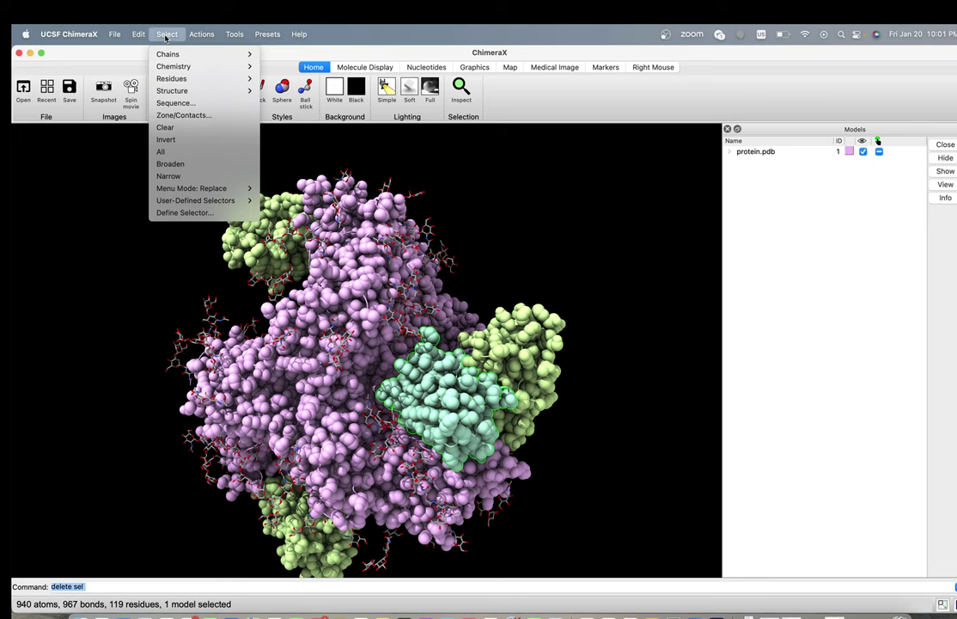
mouse_move(201, 35)
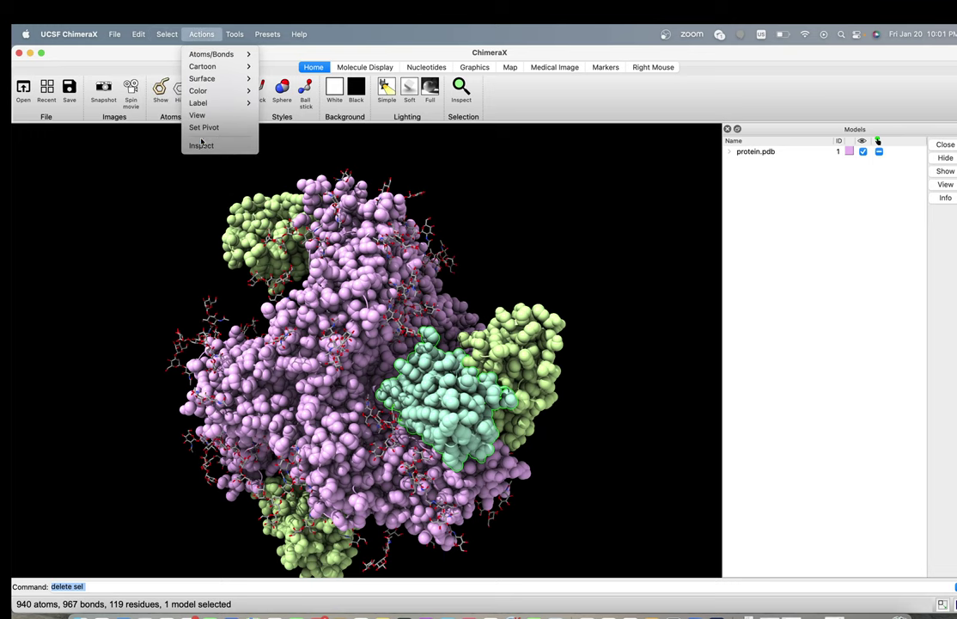
mouse_move(206, 54)
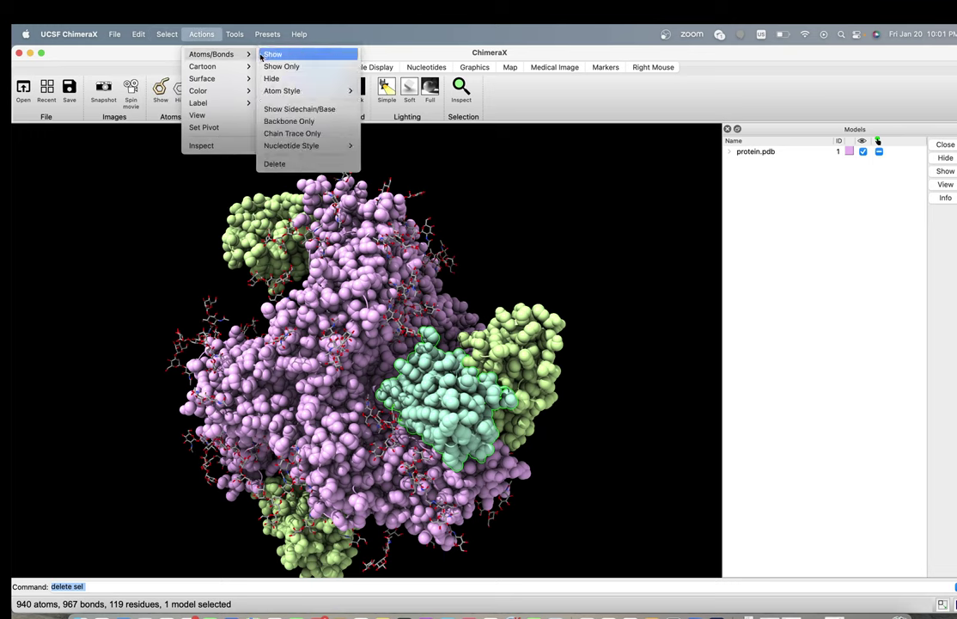
left_click(274, 163)
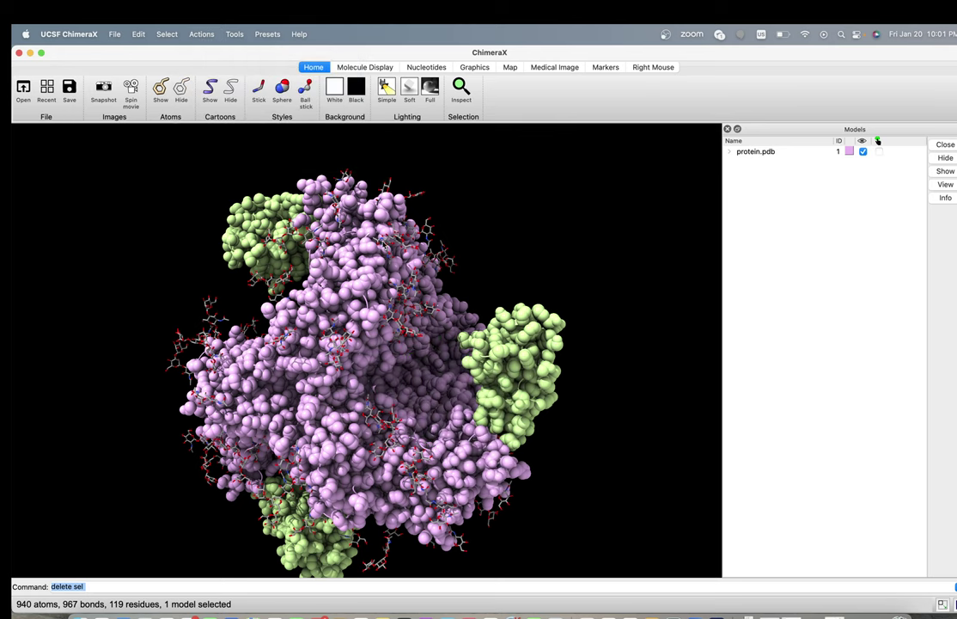
Select all VRC01GL light chains and remove them with the command delete sel
left_click_drag(469, 342, 452, 376)
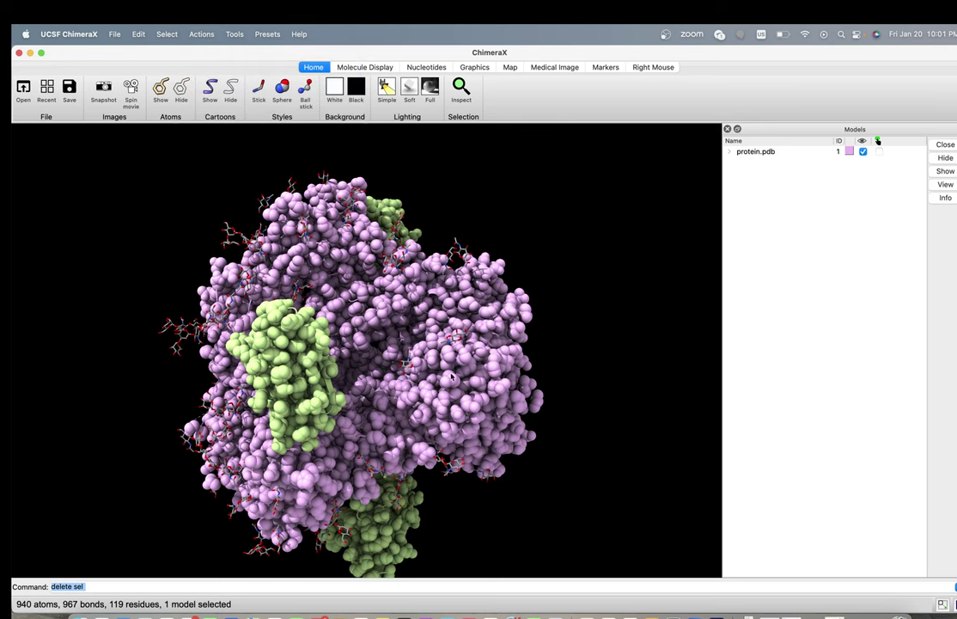
left_click(167, 34)
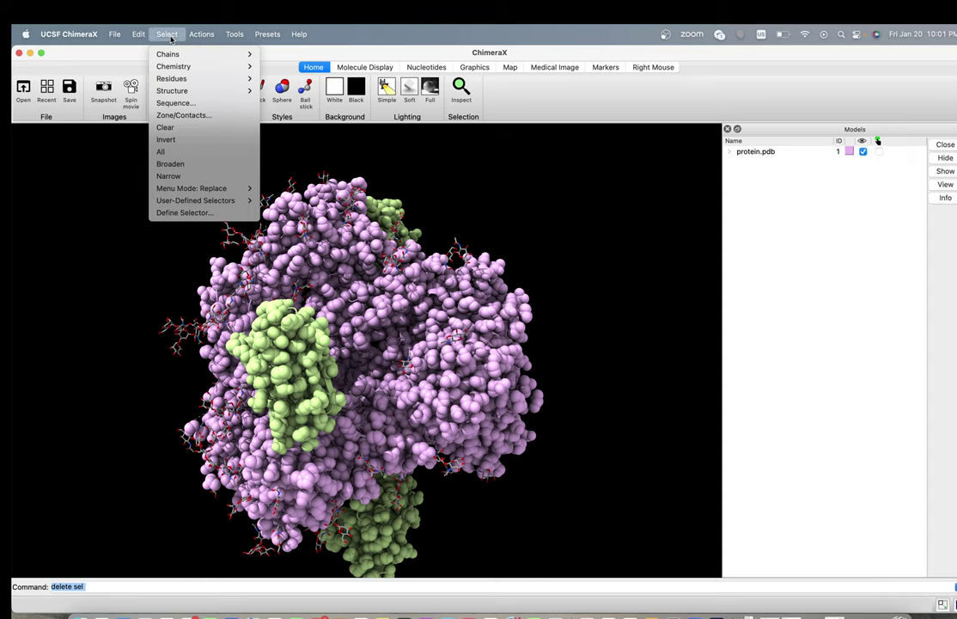
mouse_move(172, 54)
mouse_move(316, 69)
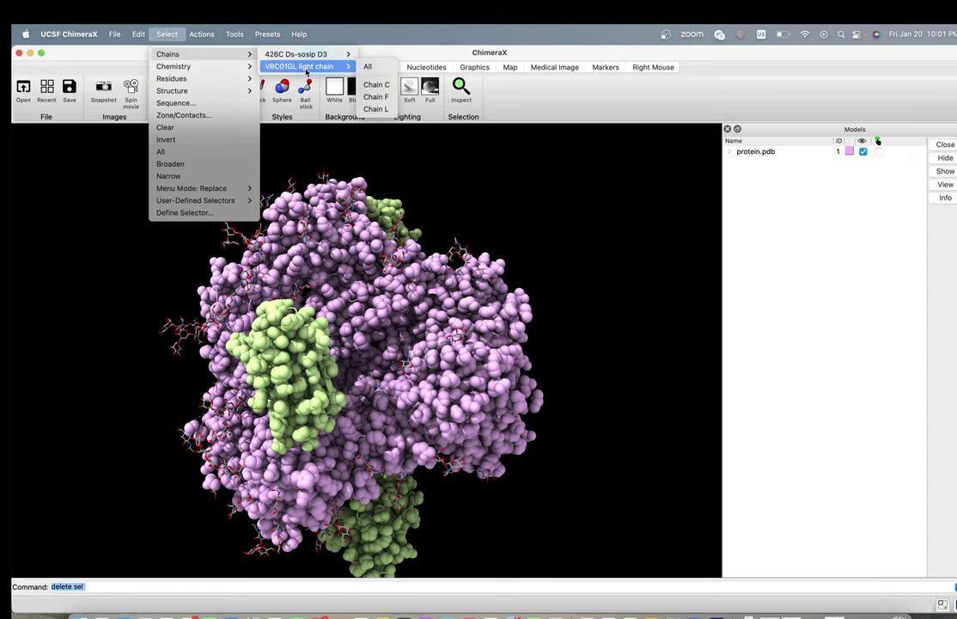
left_click(368, 67)
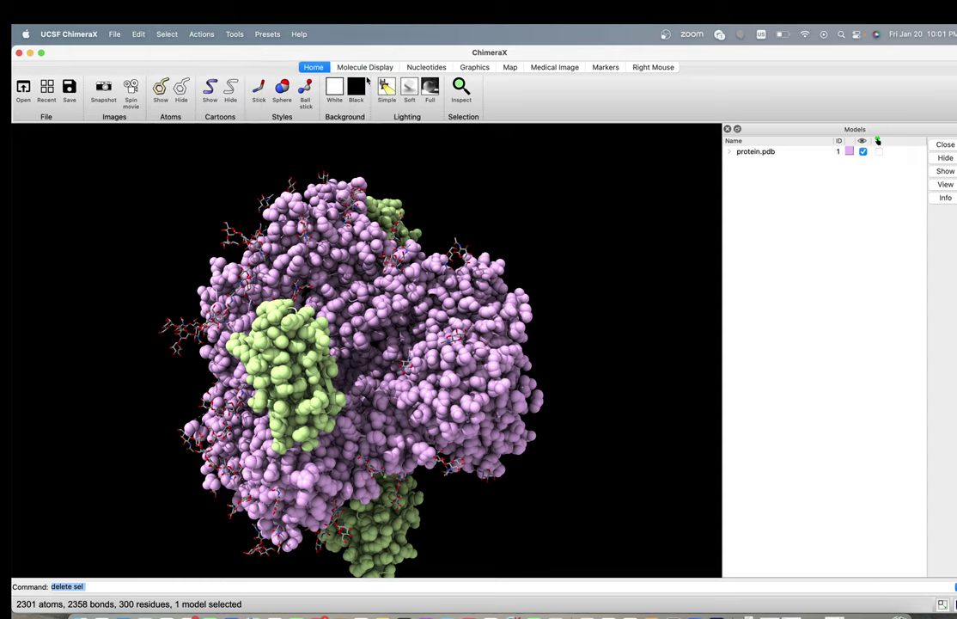
left_click_drag(536, 354, 467, 421)
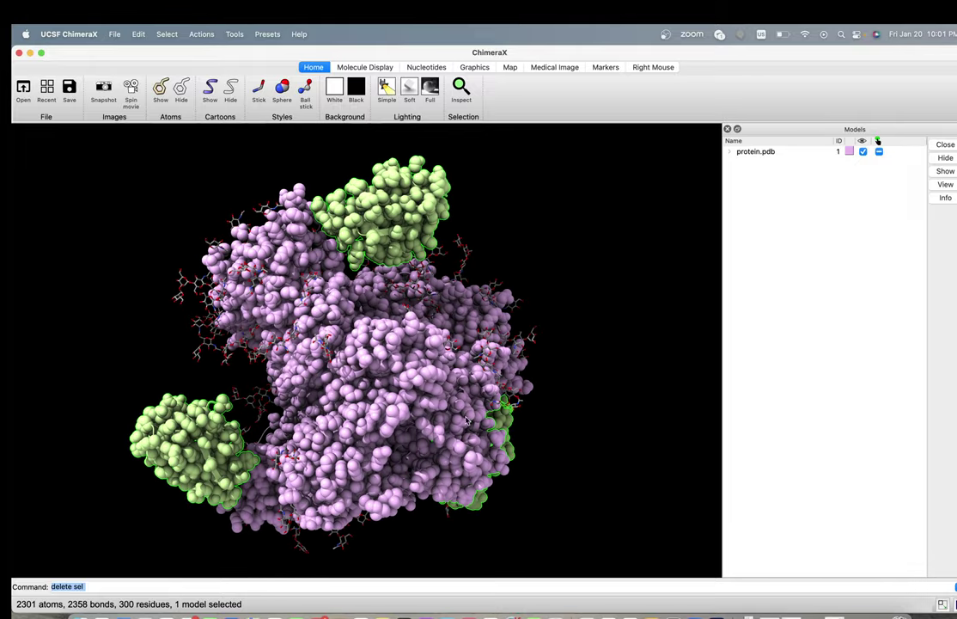
left_click(114, 586)
key("Return")
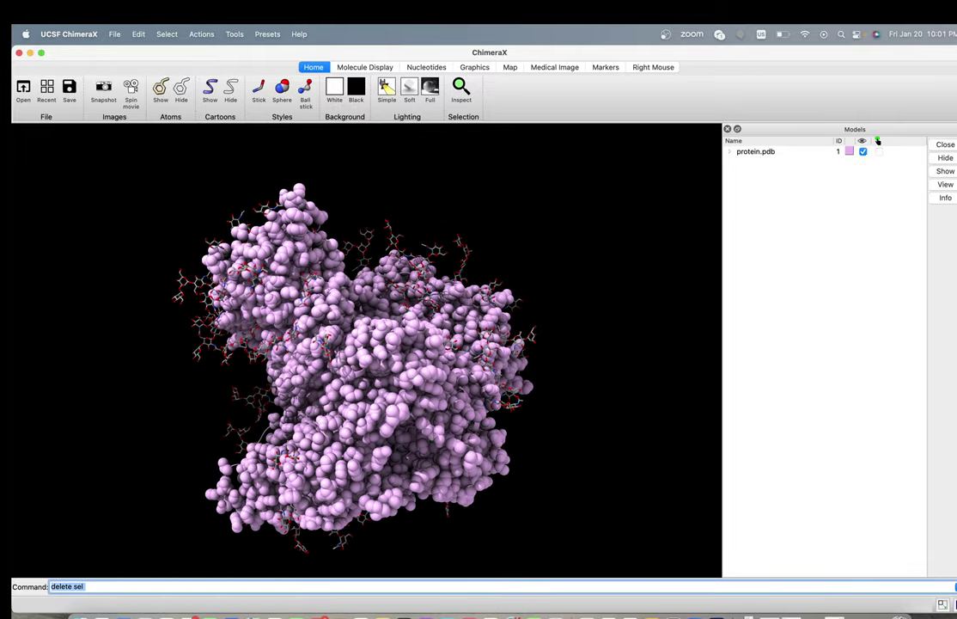
Select a few sugar residues protruding from the protein surface and remove them with the command delete sel
left_click_drag(341, 403, 448, 333)
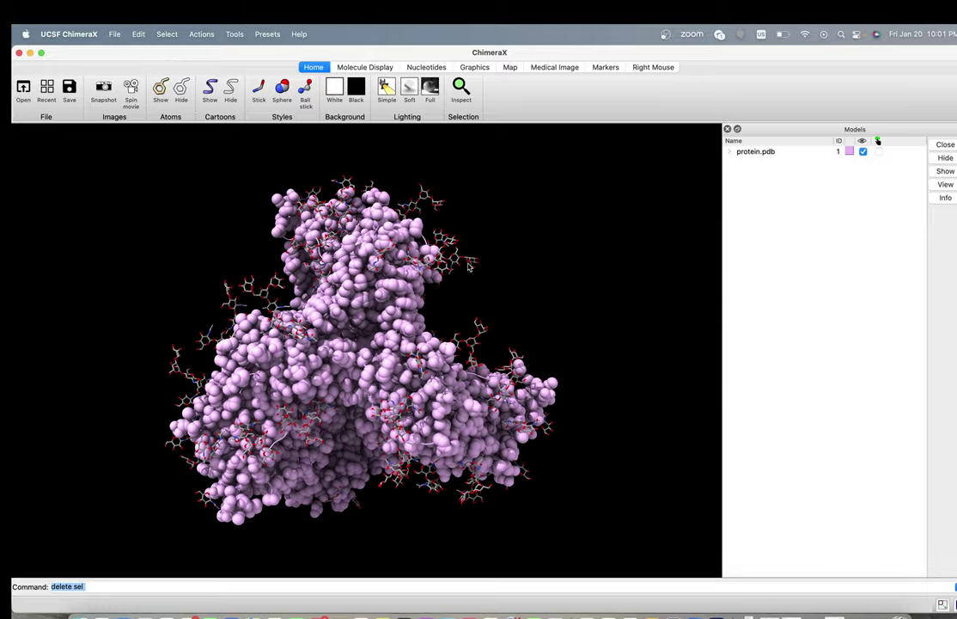
left_click_drag(479, 246, 460, 275)
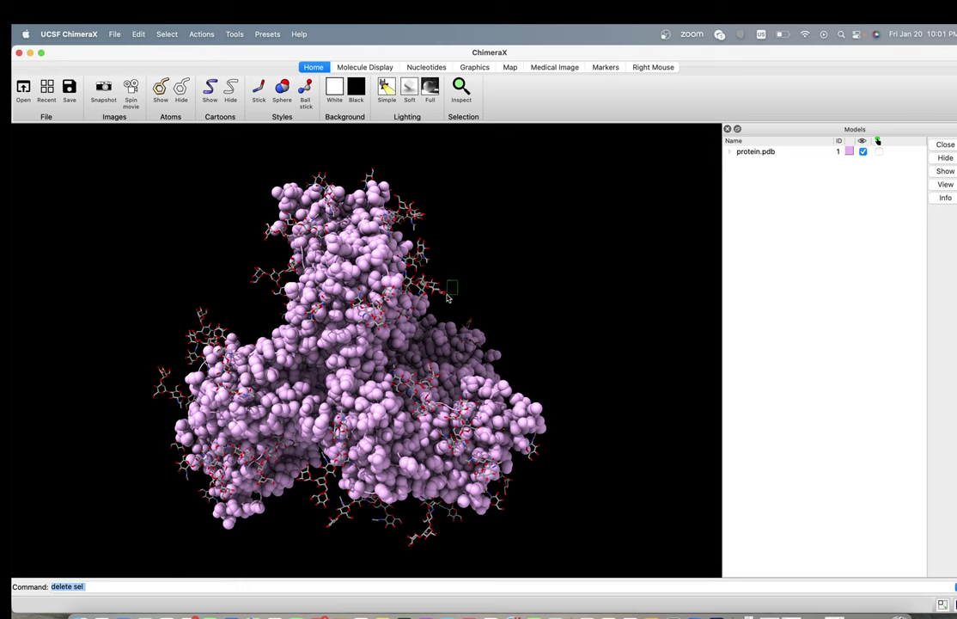
left_click_drag(434, 295, 433, 296, "ctrl")
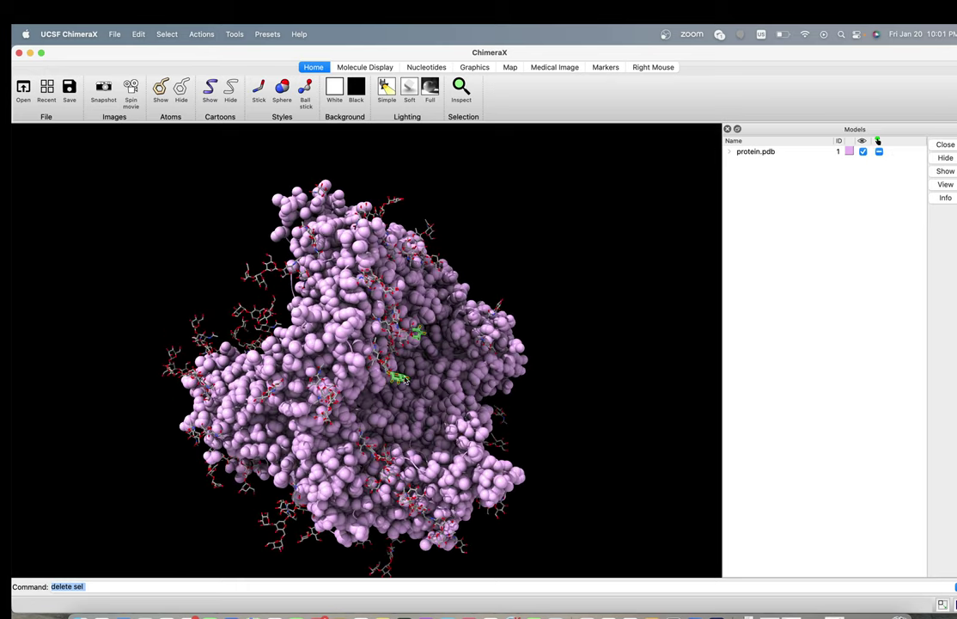
left_click(93, 587)
key("Return")
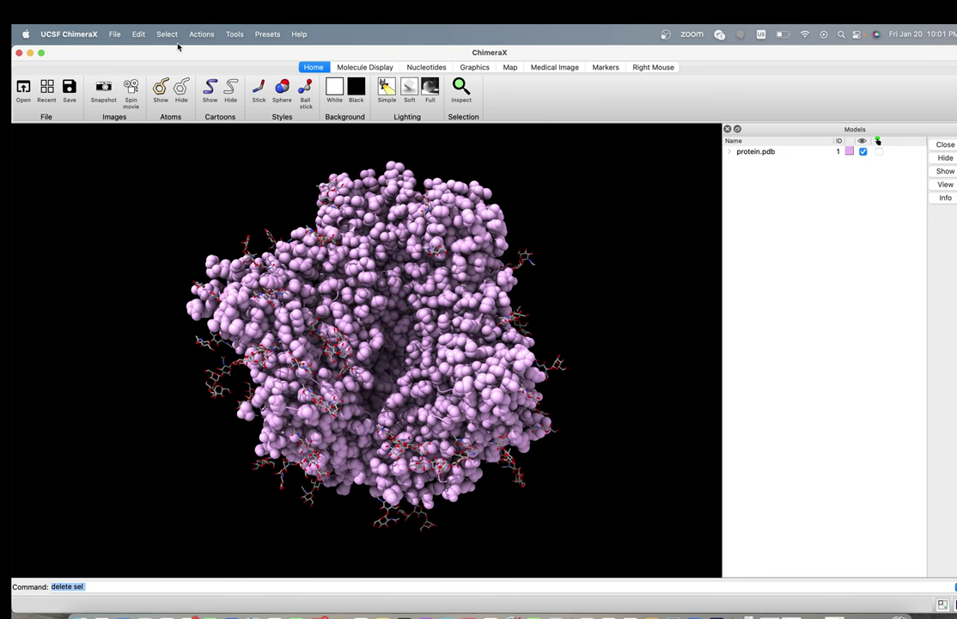
Select all nonstandard residues in the structure and remove them with the command delete sel
left_click_drag(448, 345, 423, 370)
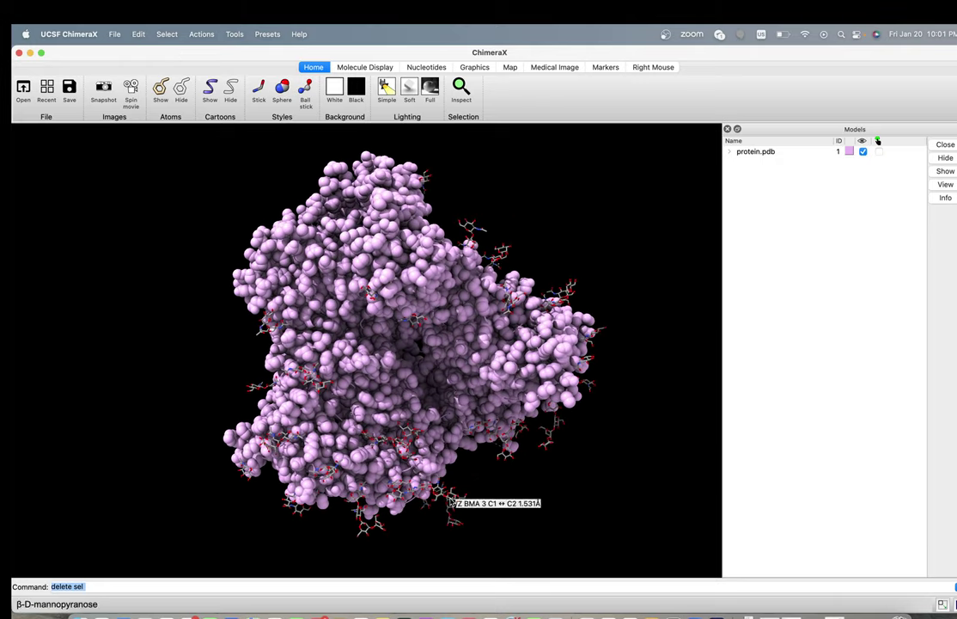
left_click(161, 36)
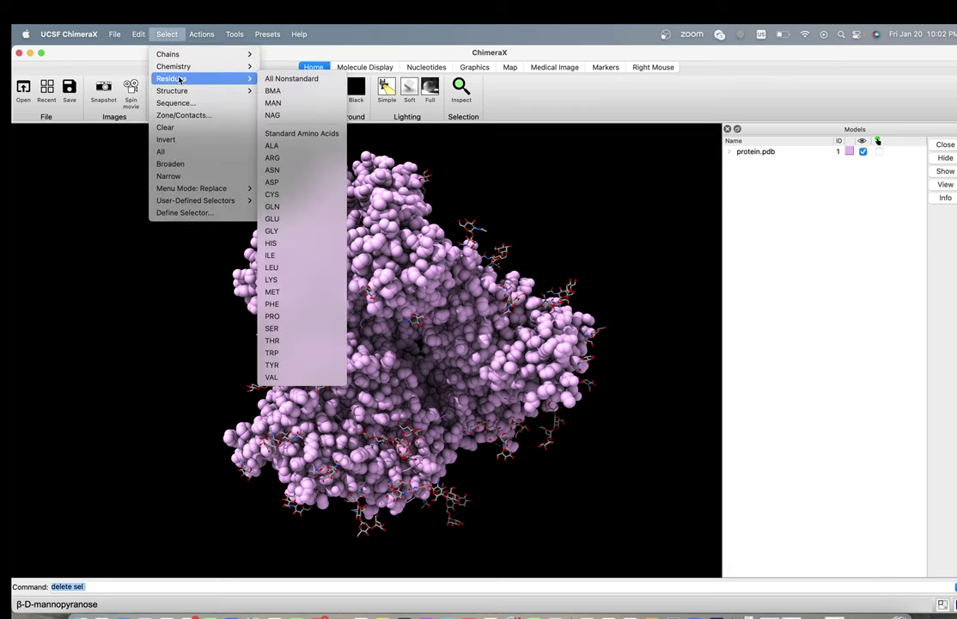
left_click(267, 79)
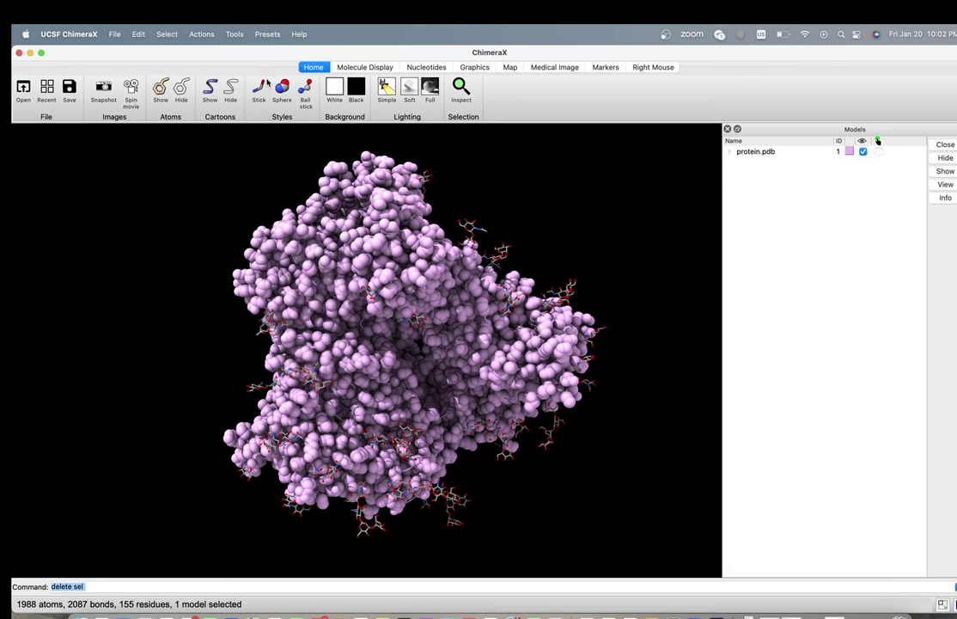
left_click_drag(412, 361, 381, 429)
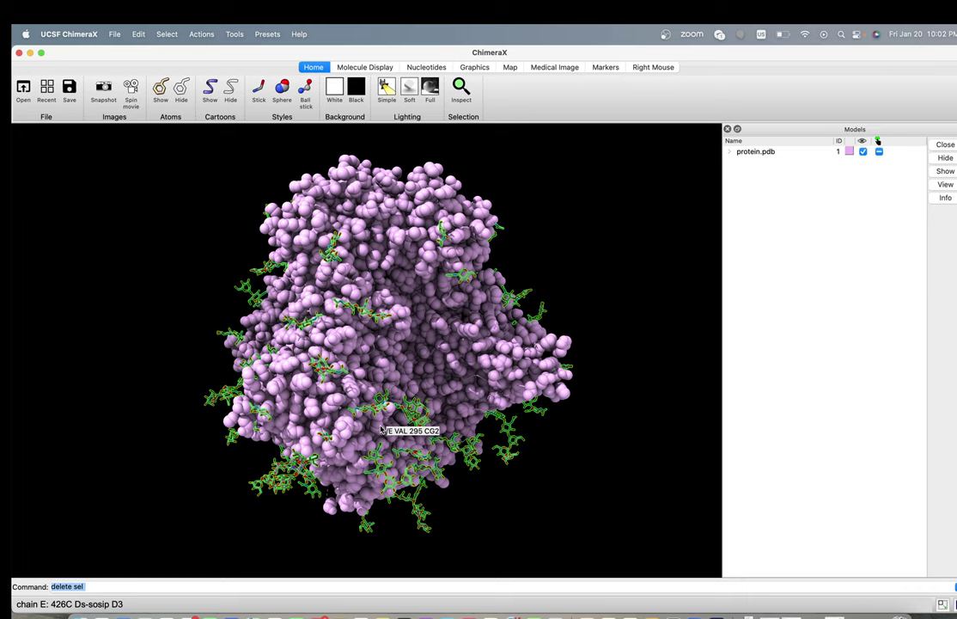
left_click_drag(381, 430, 324, 407)
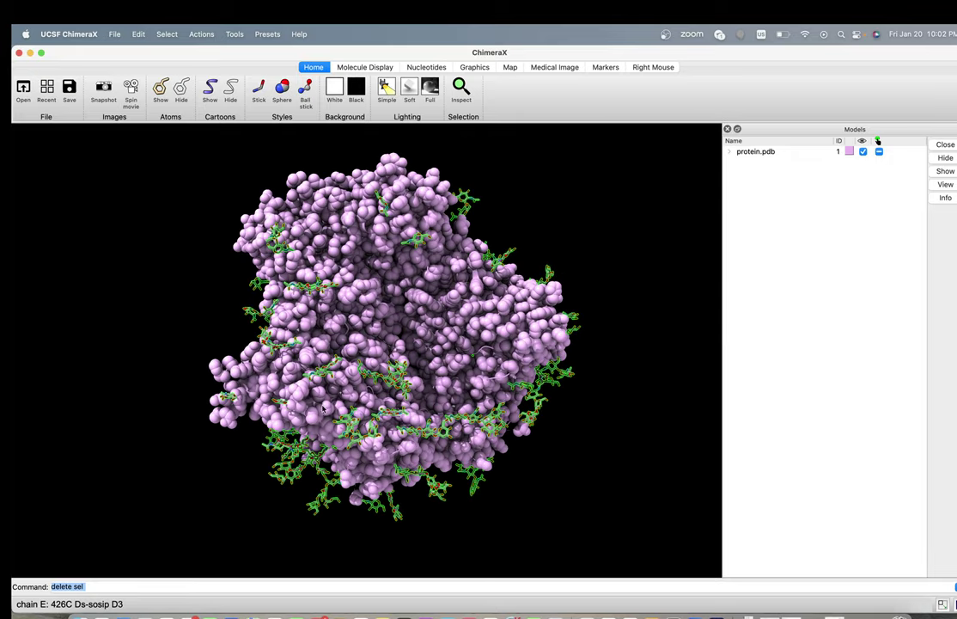
left_click(136, 587)
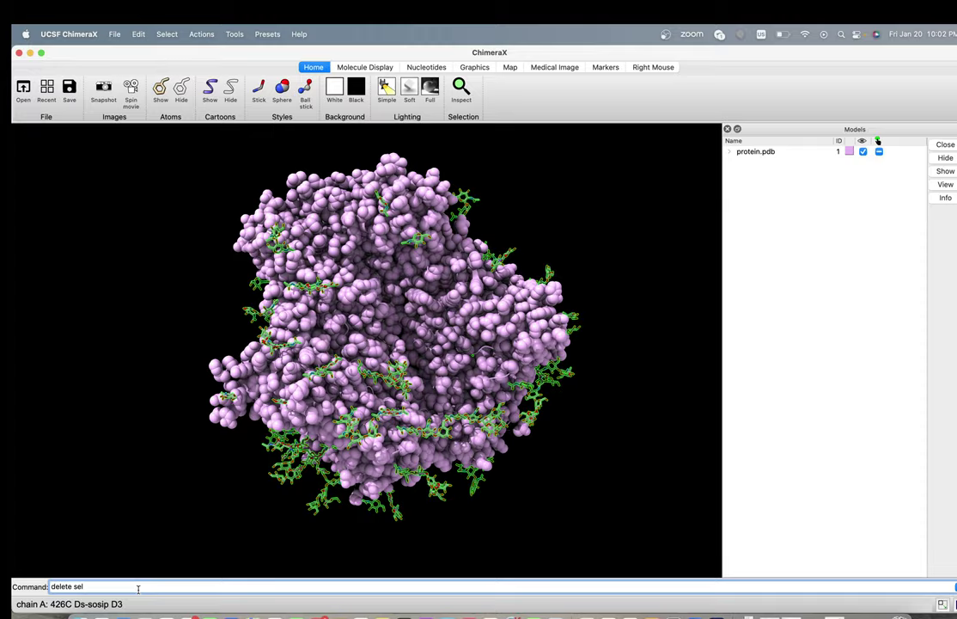
key("Return")
Hide all atoms of protein.pdb to leave only its cartoon representation displayed
left_click_drag(361, 369, 254, 253)
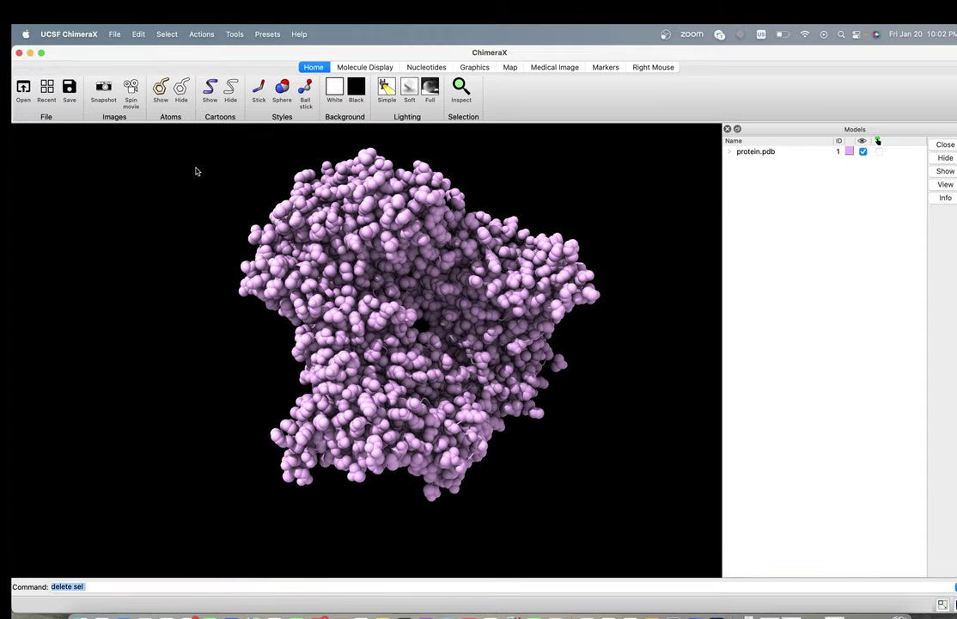
left_click(186, 87)
left_click_drag(269, 162, 415, 377)
left_click_drag(494, 364, 435, 357)
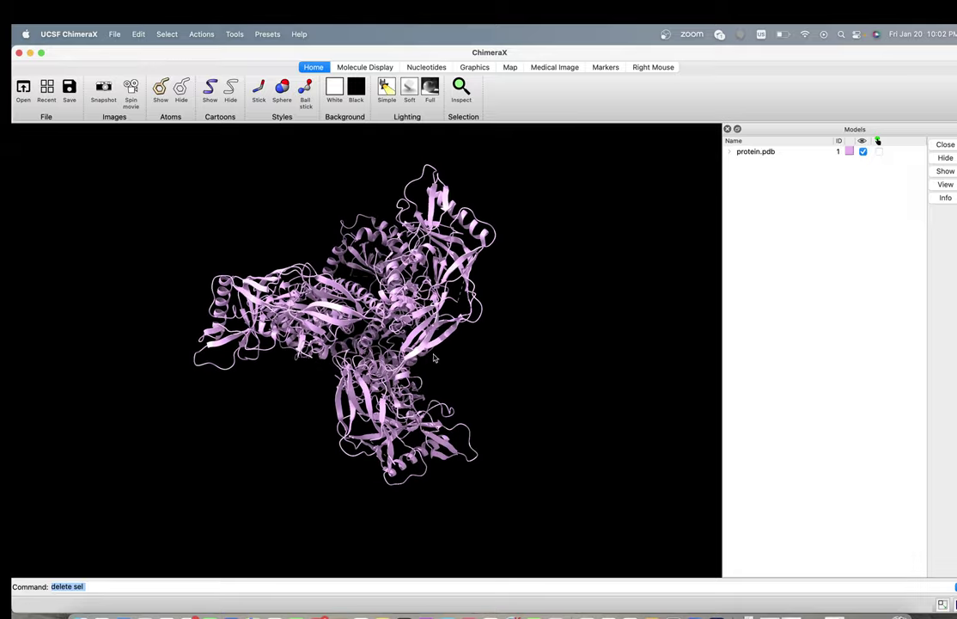
scroll(421, 393, "up", 4)
right_click_drag(409, 369, 409, 384)
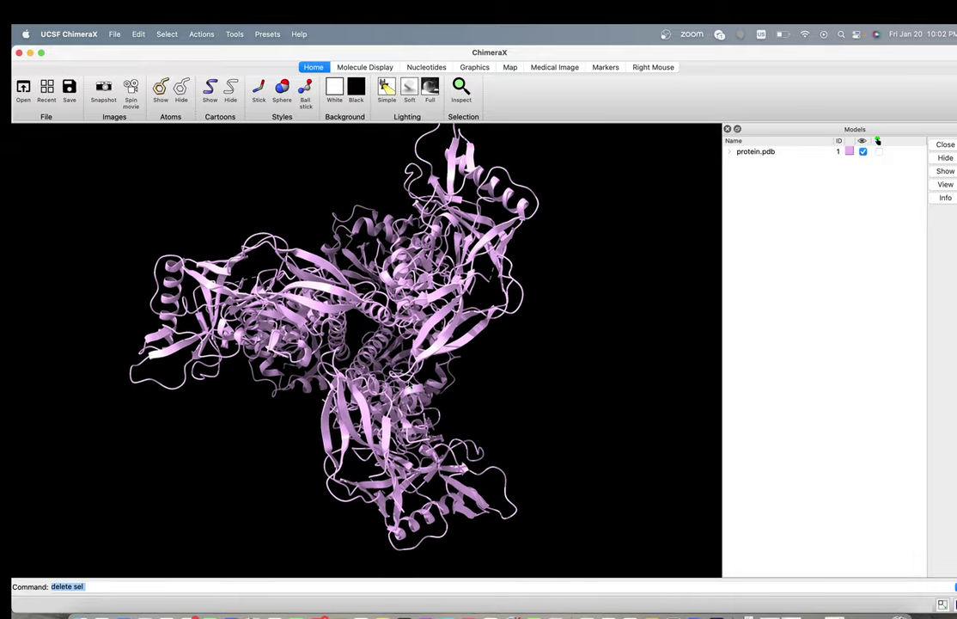
left_click_drag(362, 340, 524, 451)
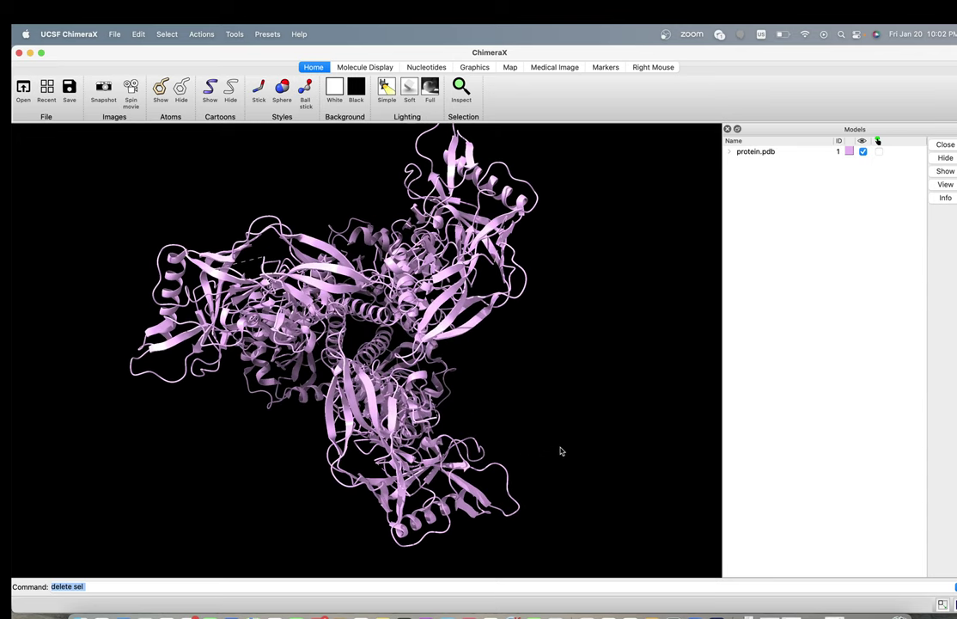
Select an outer loop of one protein arm and broaden the selection until it covers the whole protein
left_click_drag(551, 453, 498, 518, "ctrl")
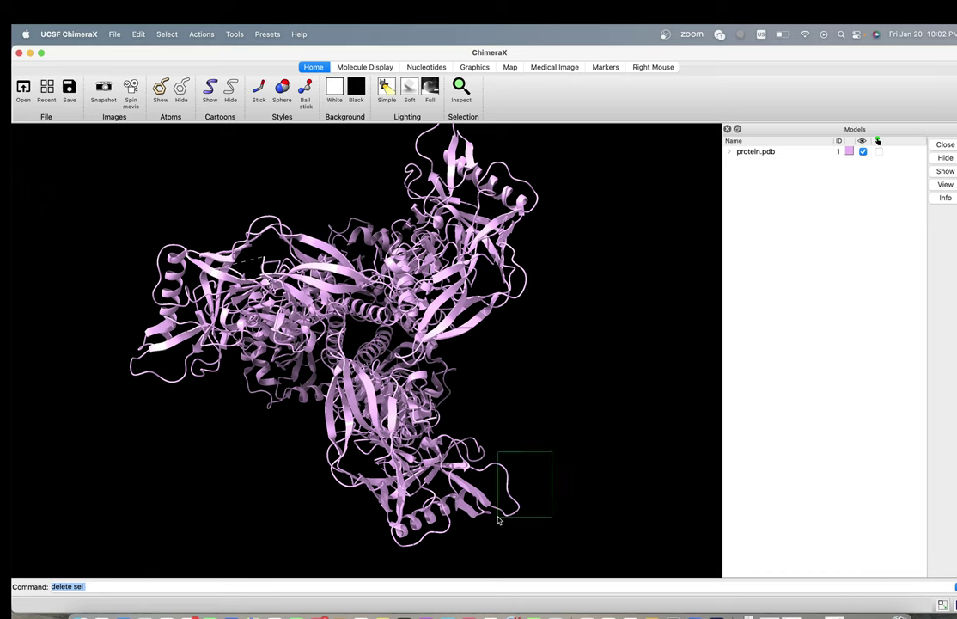
left_click_drag(497, 518, 438, 434, "ctrl")
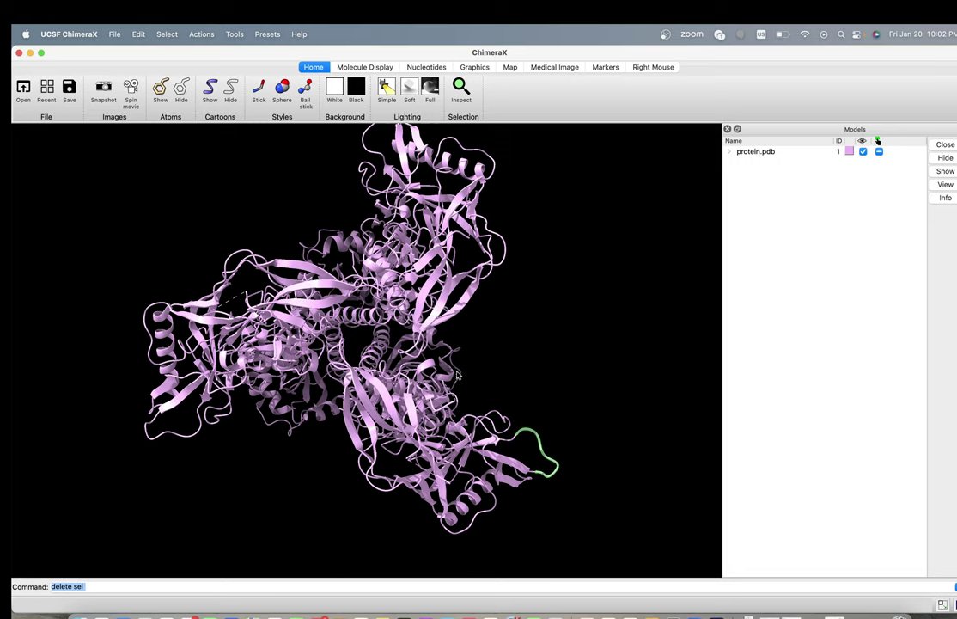
key("Up")
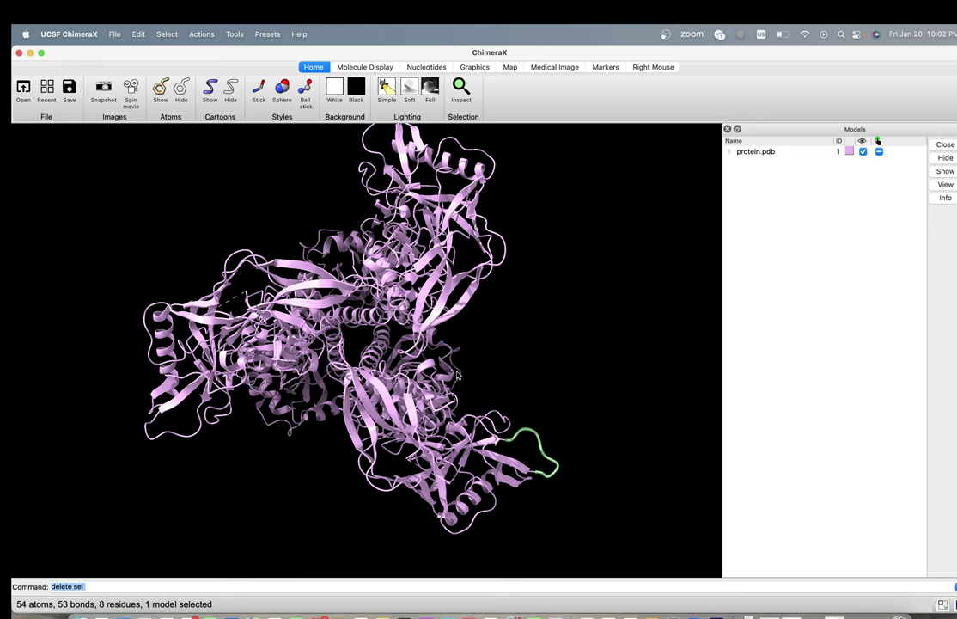
key("Up")
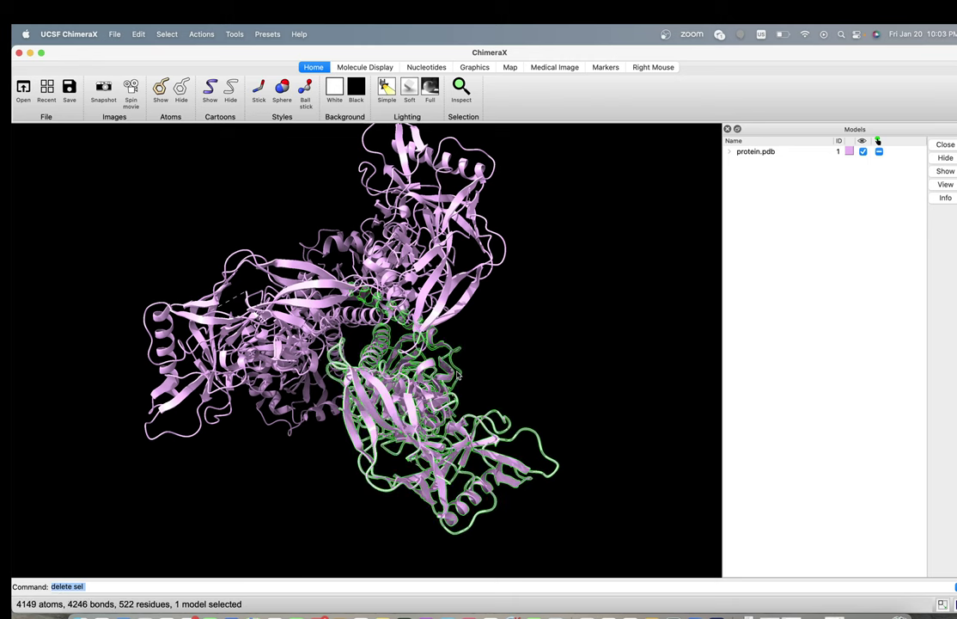
key("Up")
key("Up")
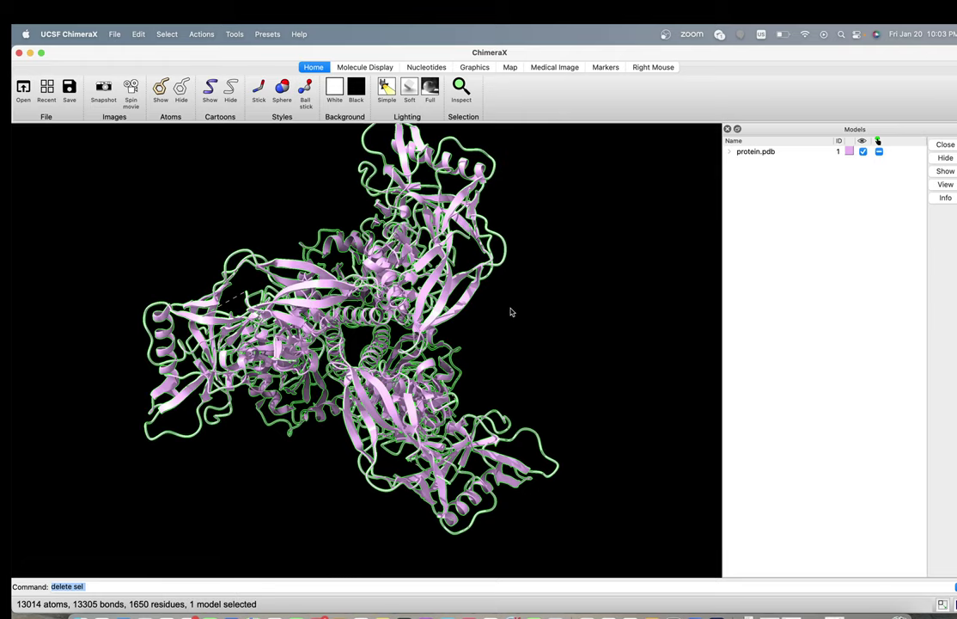
left_click_drag(510, 312, 376, 262)
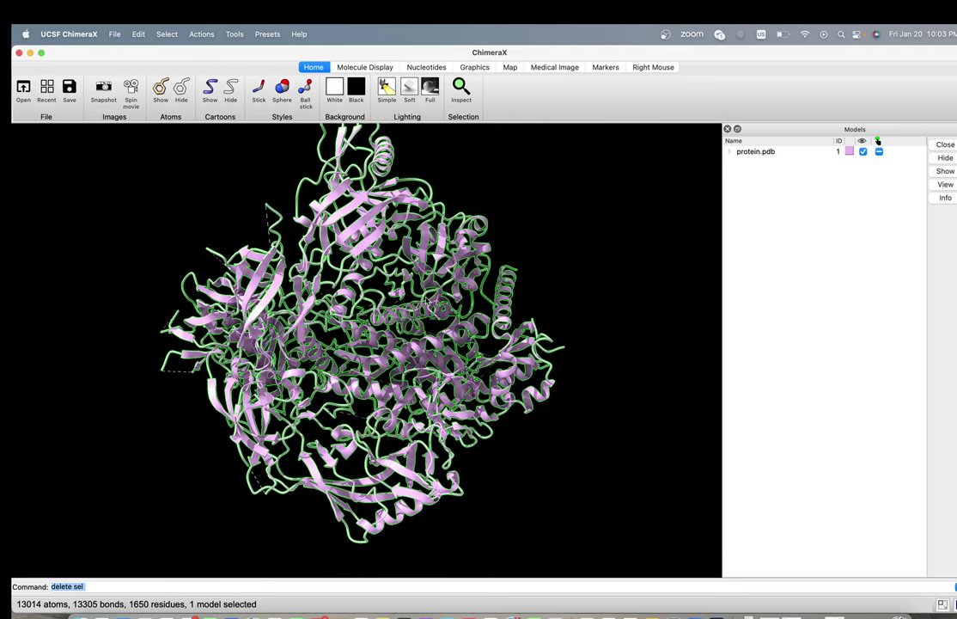
left_click_drag(404, 278, 472, 311)
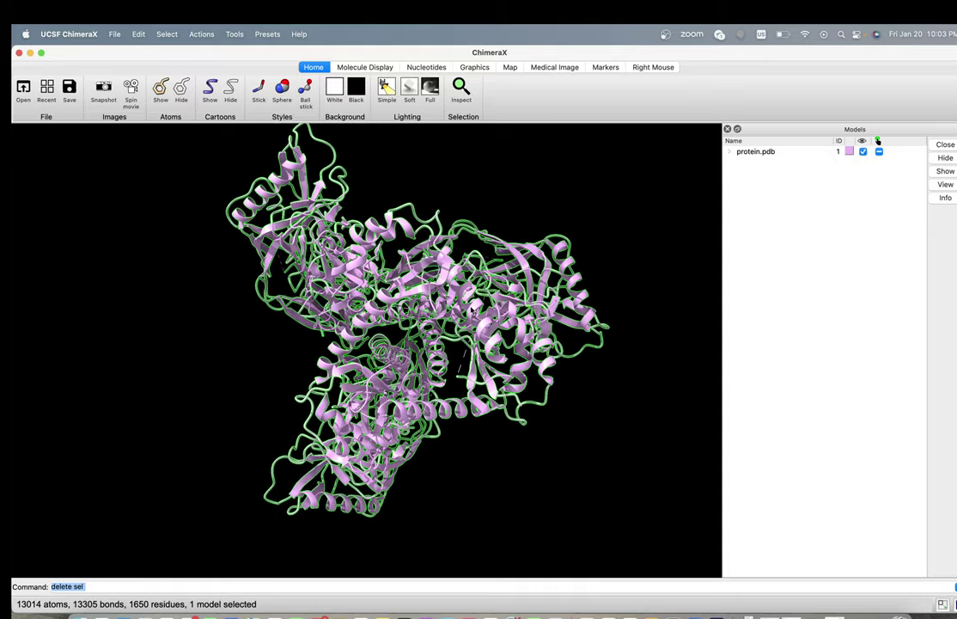
Save only the selected atoms of protein.pdb as a PDB file named protein_only in the Tutorials folder
left_click(105, 35)
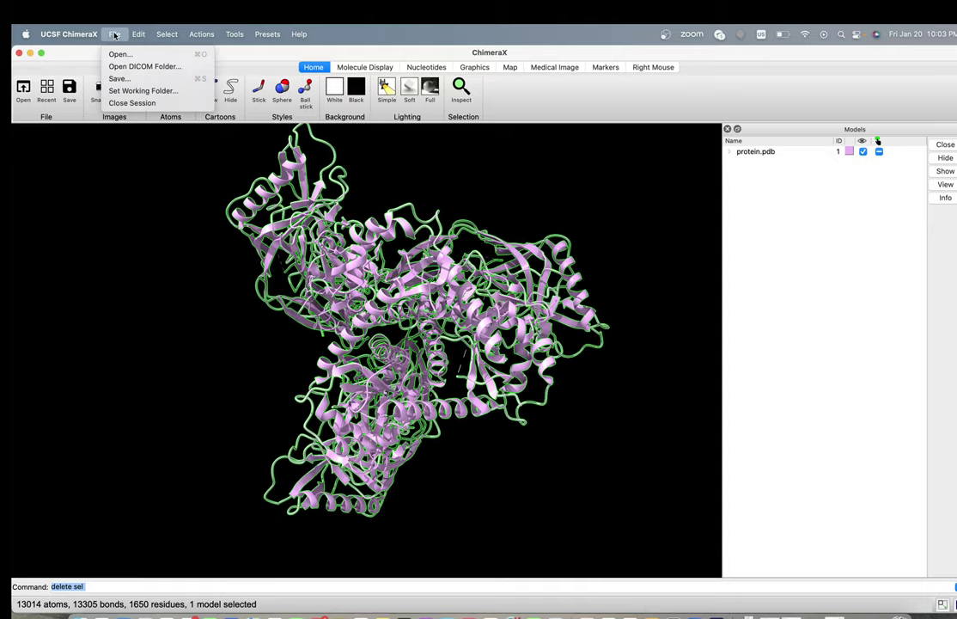
left_click(119, 78)
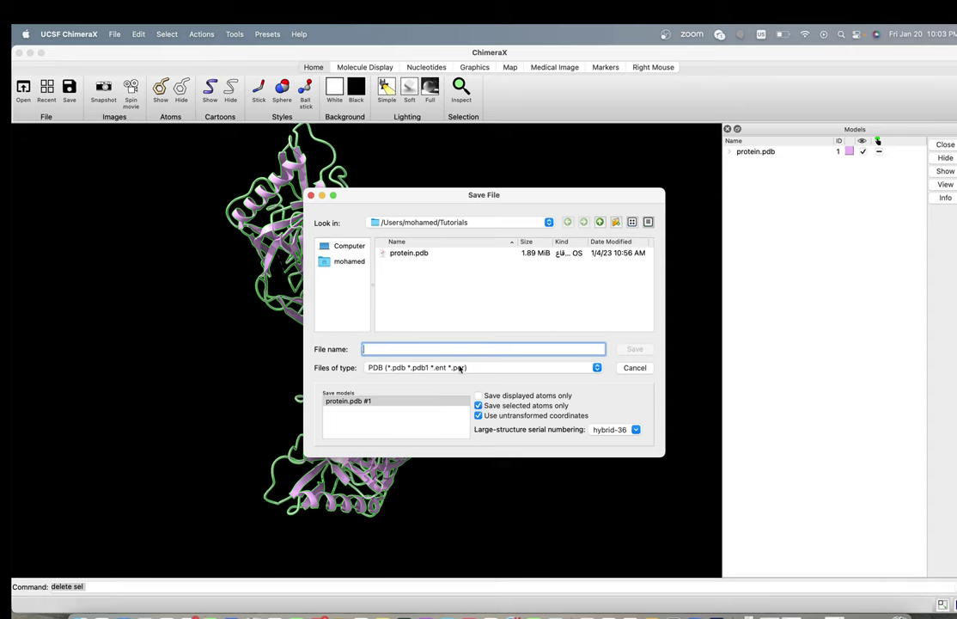
type("protein")
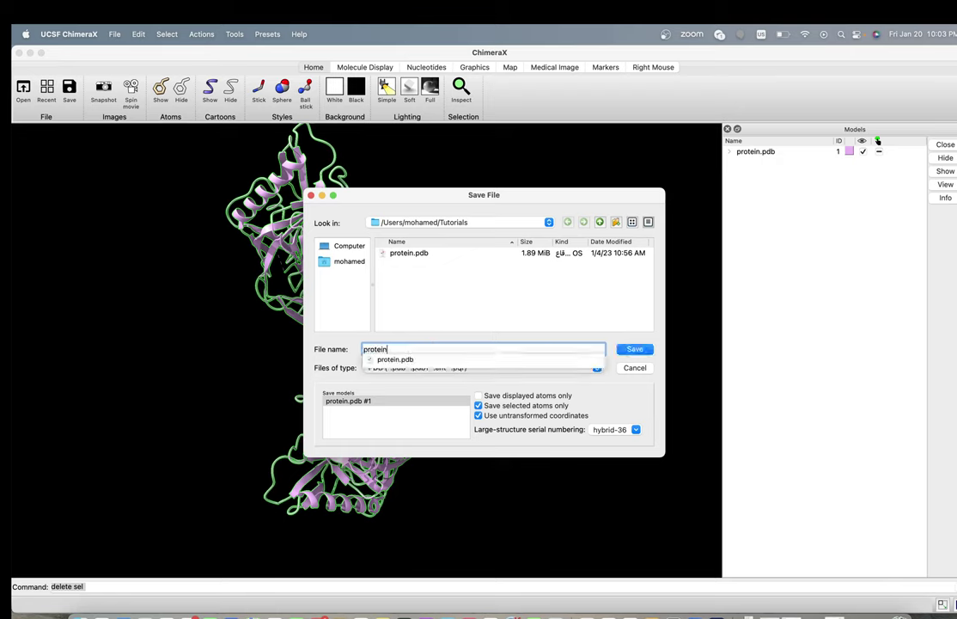
type("_only")
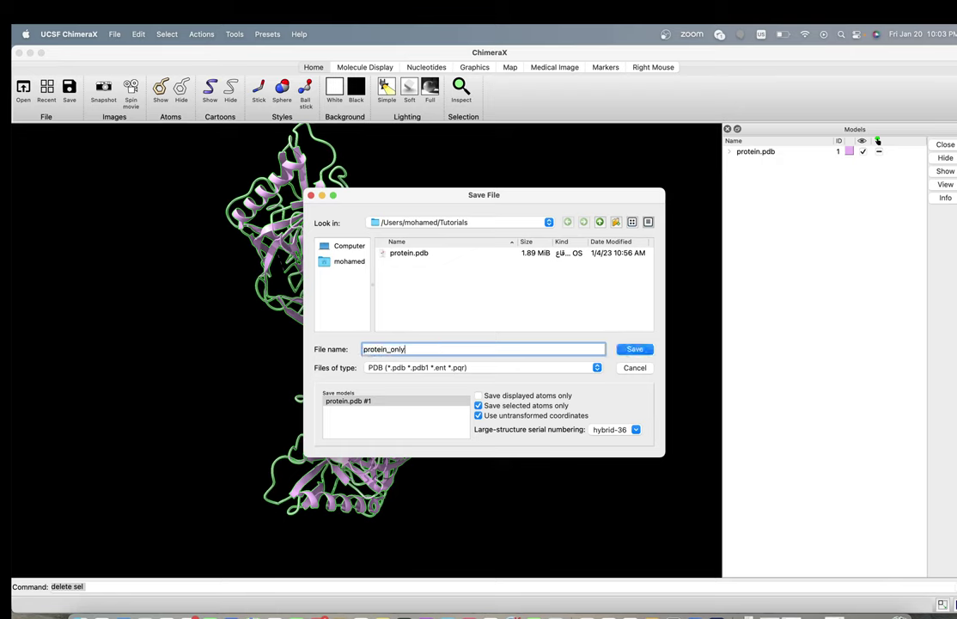
left_click(635, 348)
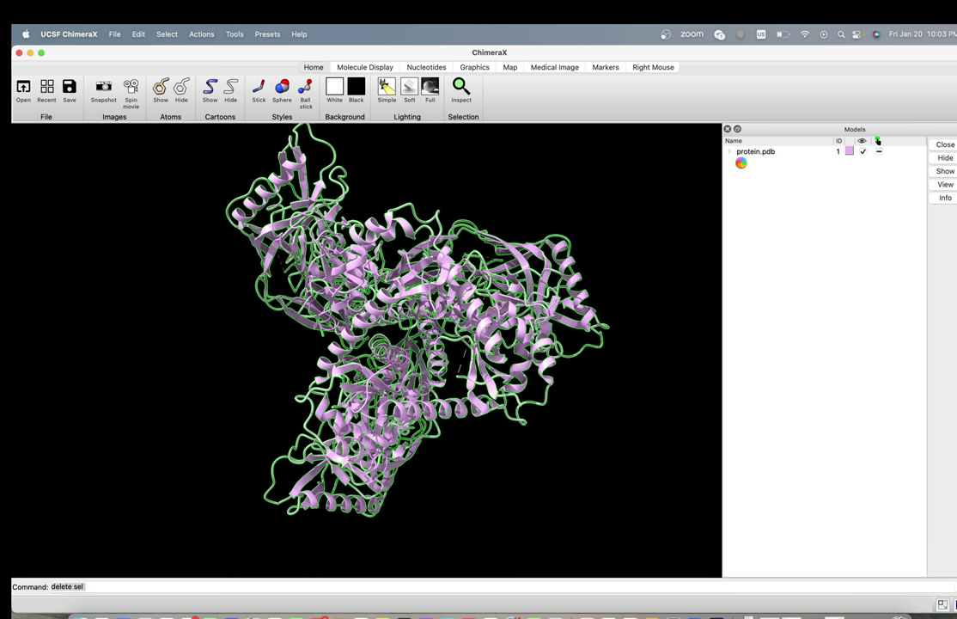
Hide the protein.pdb model and open protein_only.pdb from the Tutorials folder
left_click(862, 152)
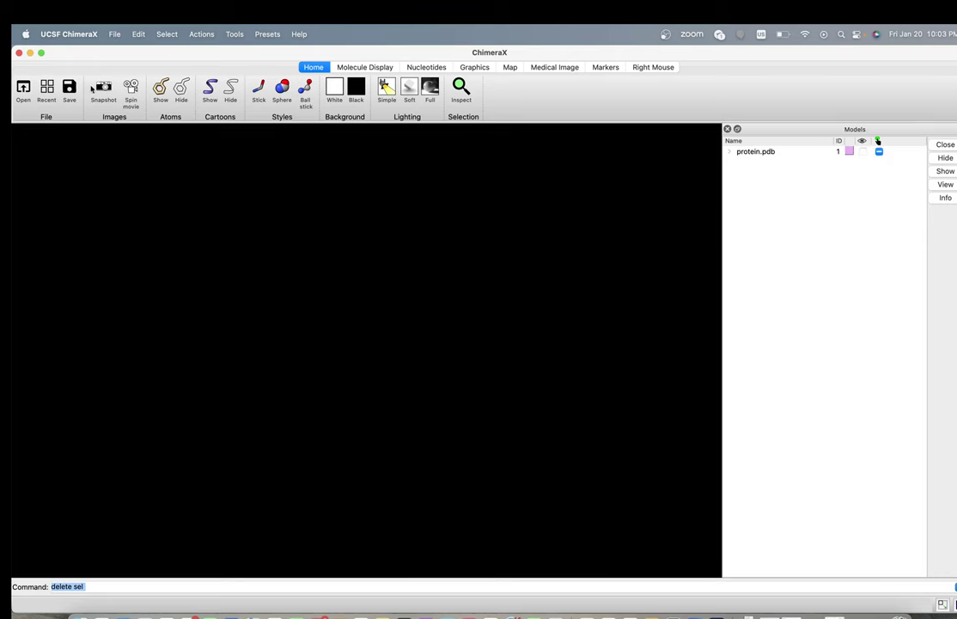
left_click(114, 35)
left_click(120, 53)
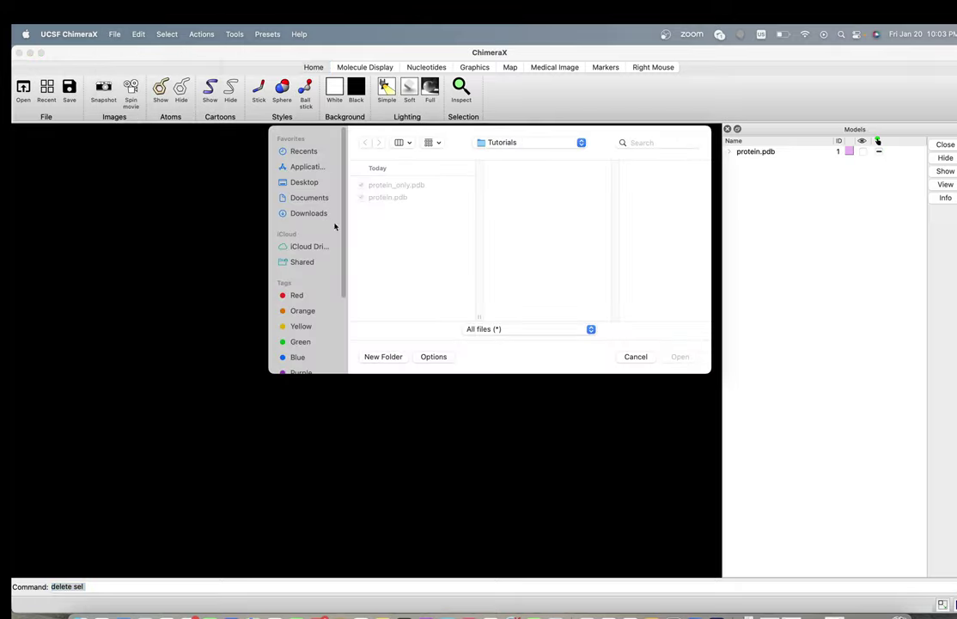
double_click(399, 186)
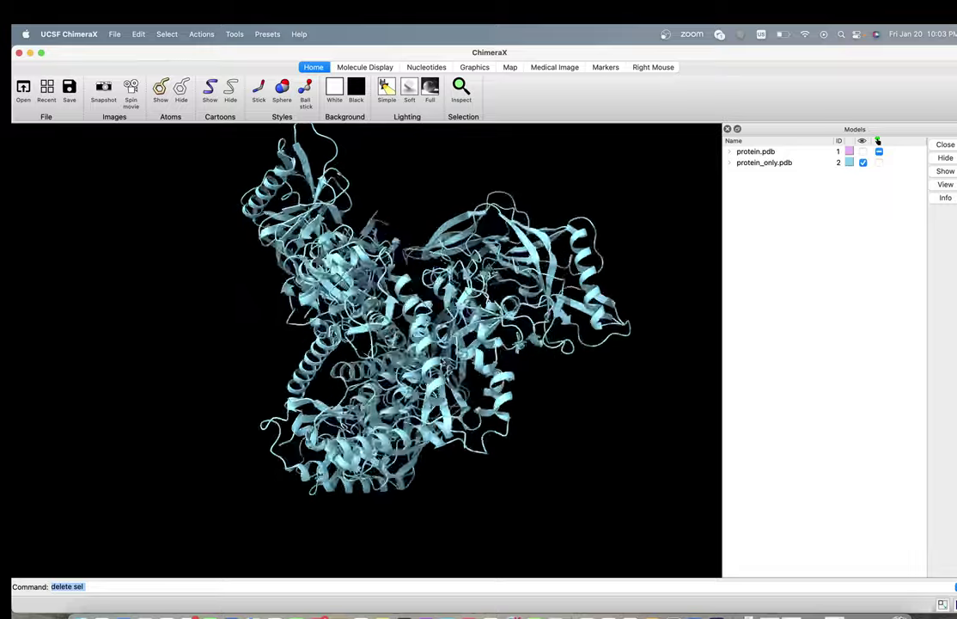
Examine the protein_only.pdb structure from several angles to check what the saved file contains
left_click_drag(400, 198, 407, 395)
scroll(404, 372, "up", 2)
scroll(404, 372, "down", 2)
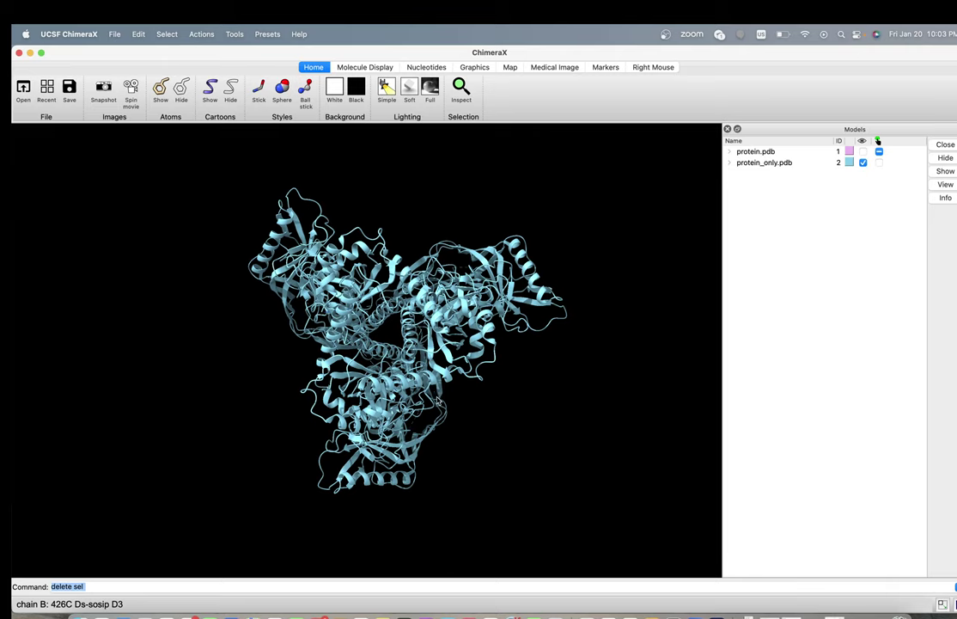
left_click_drag(421, 397, 431, 389)
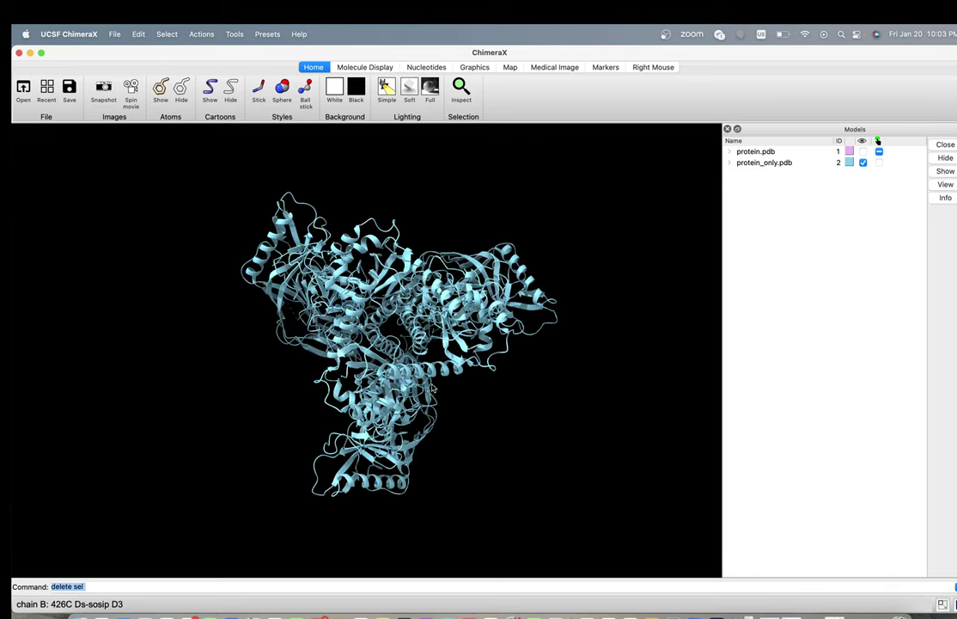
middle_click_drag(417, 379, 375, 385)
left_click_drag(583, 336, 562, 333)
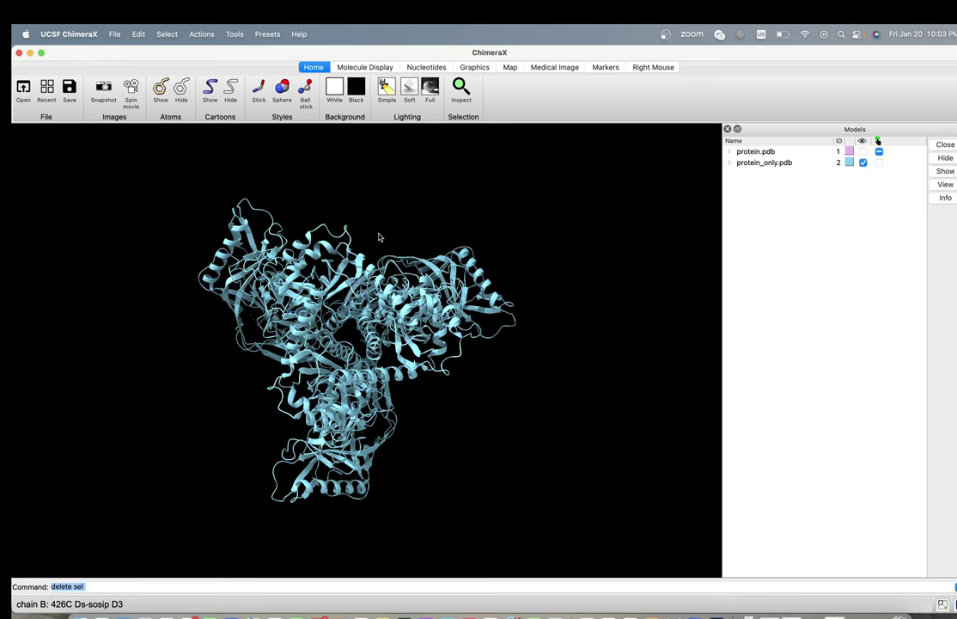
left_click_drag(484, 259, 327, 354)
right_click_drag(327, 354, 353, 348)
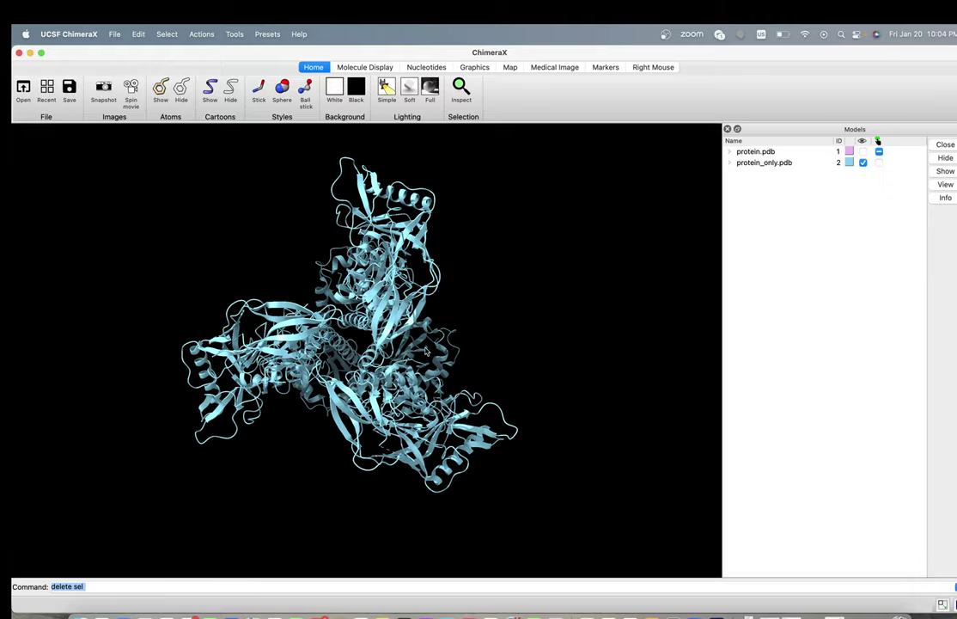
Show the sequences of chains A, B and E of protein_only.pdb and widen the area where they are displayed
left_click(232, 35)
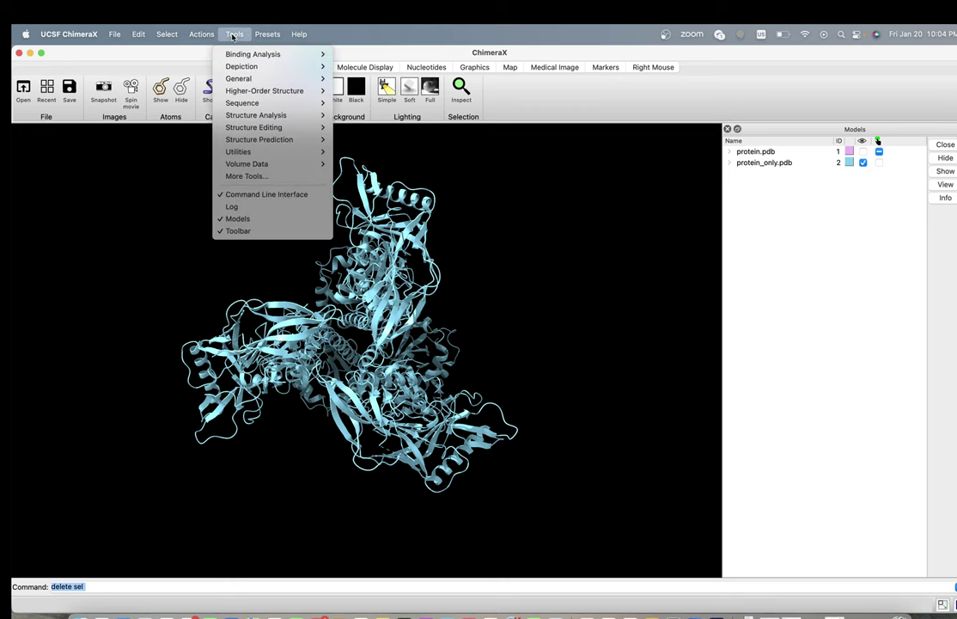
mouse_move(251, 103)
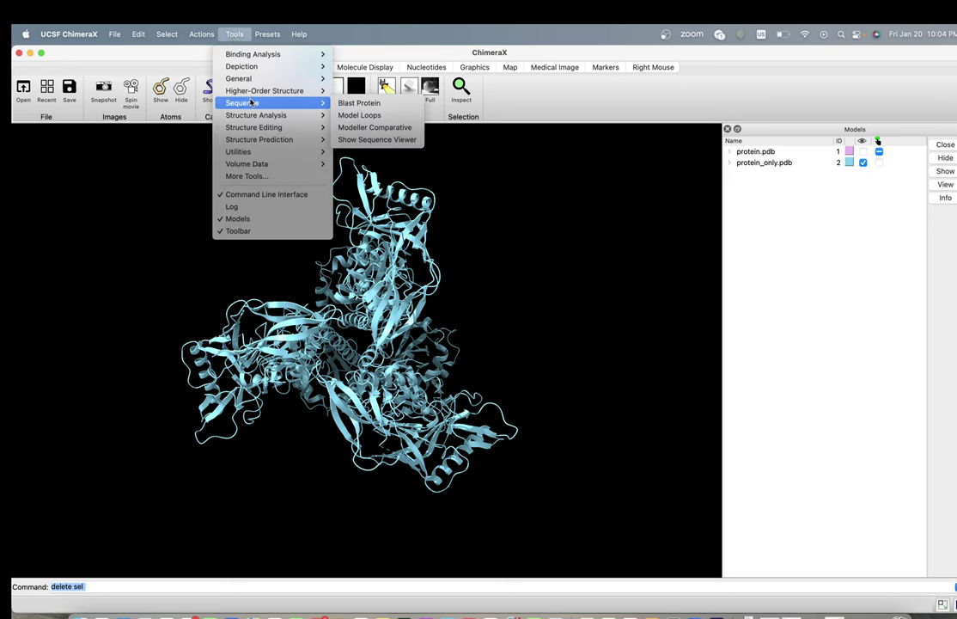
left_click(376, 139)
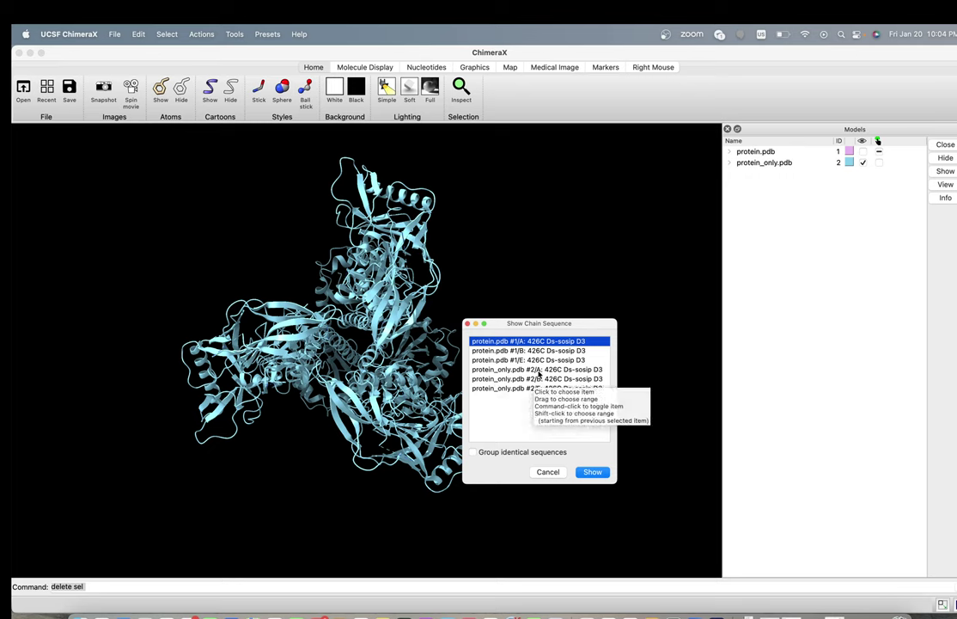
left_click_drag(507, 369, 518, 404)
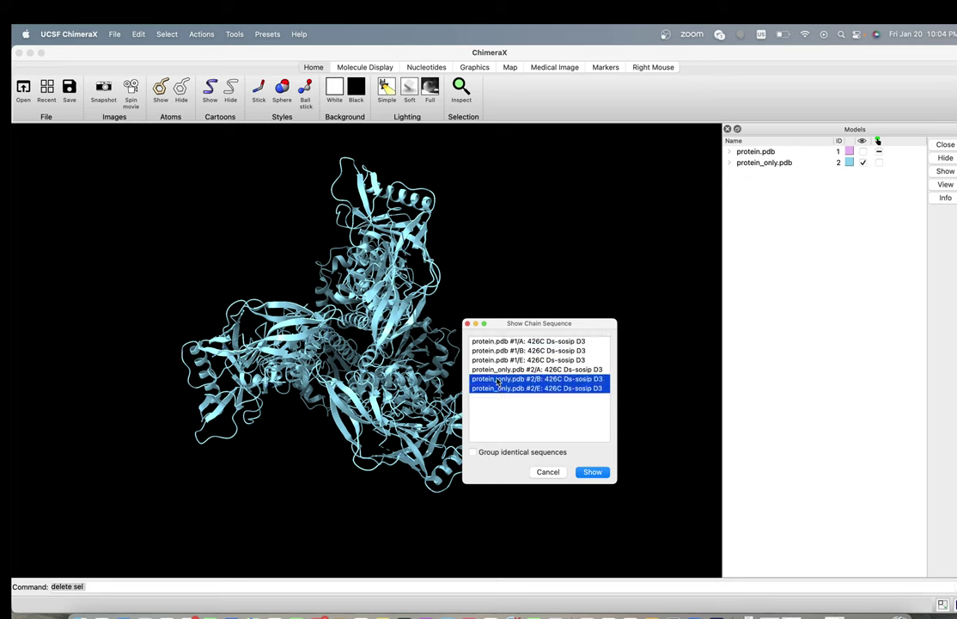
key("Return")
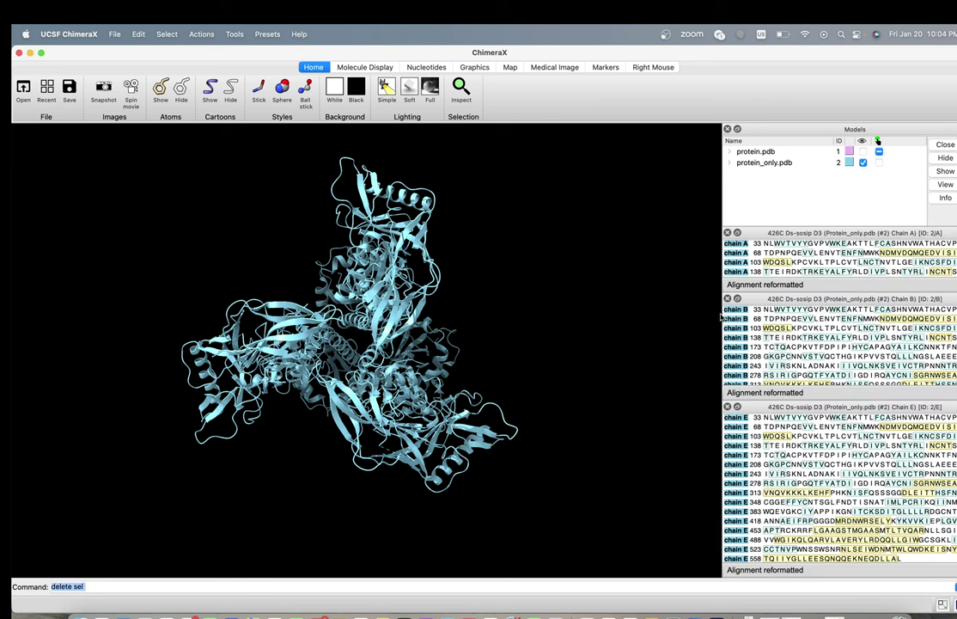
left_click_drag(717, 315, 668, 316)
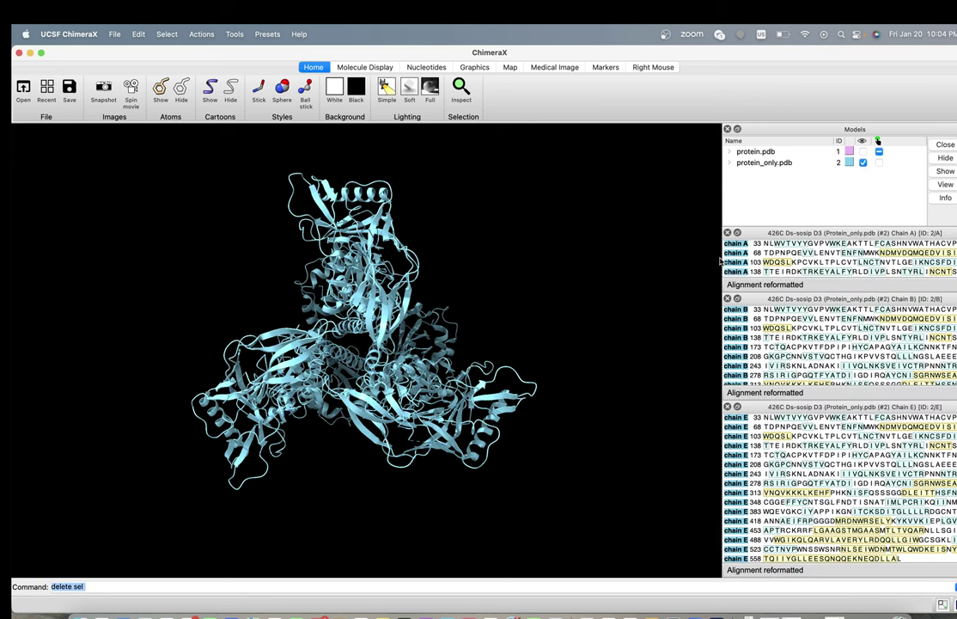
left_click_drag(720, 262, 494, 266)
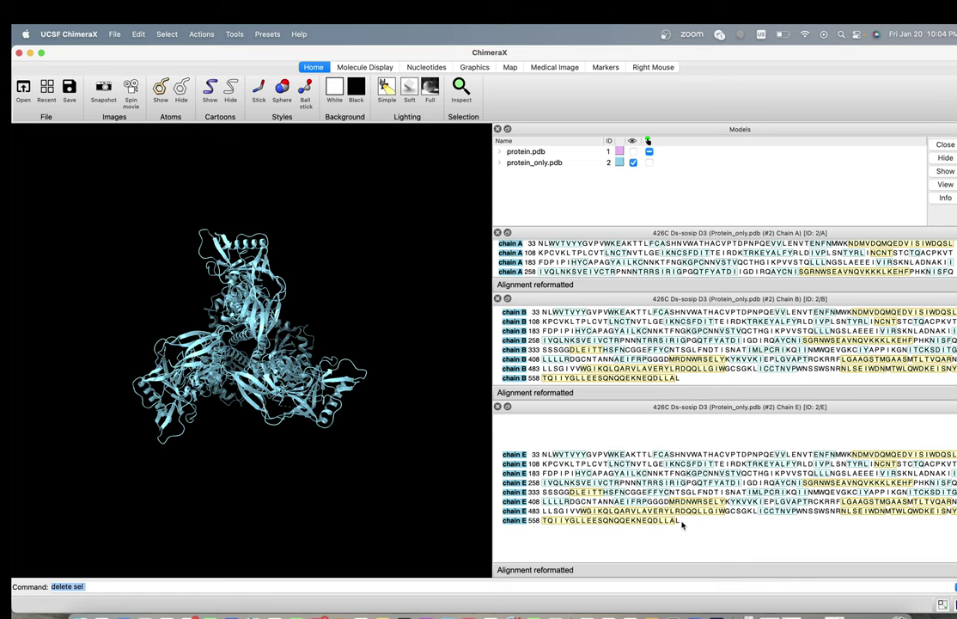
Select the end of chain E from RNLSEIWDNMT through the final DLLAL in its sequence and delete those residues from the structure
left_click_drag(680, 522, 838, 513)
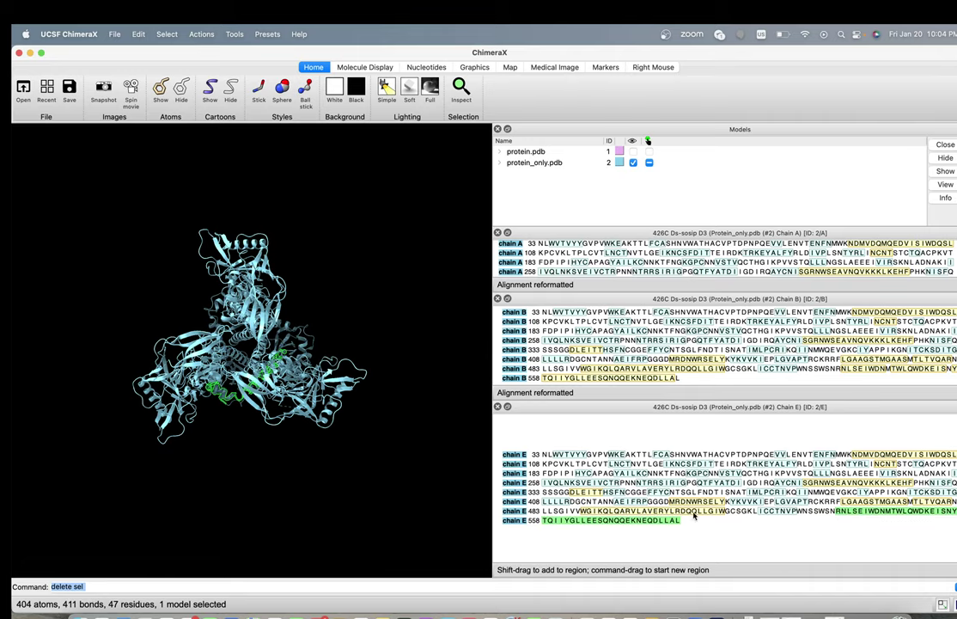
left_click_drag(307, 408, 302, 304)
scroll(242, 301, "up", 10)
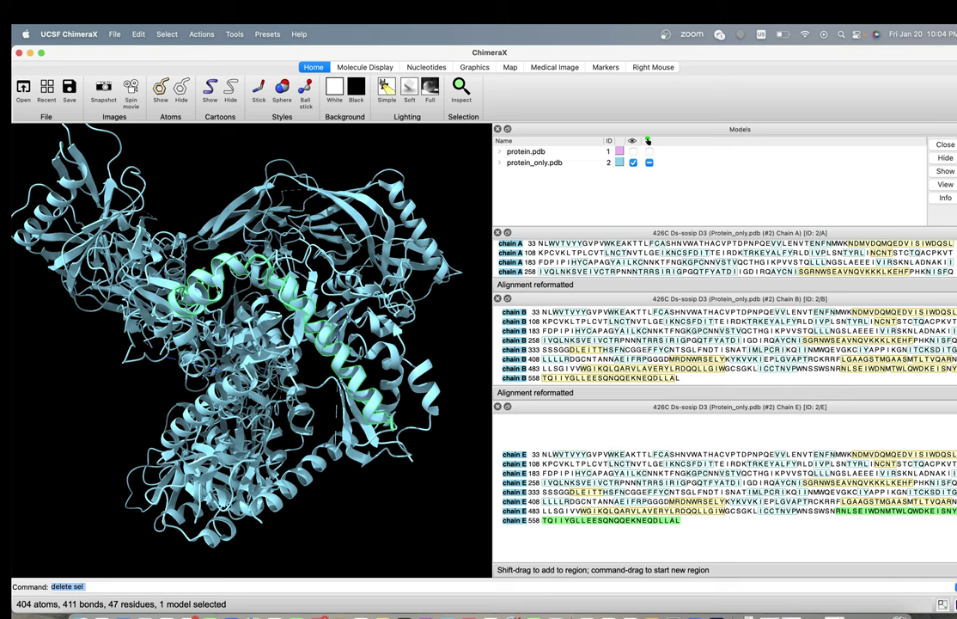
left_click(101, 587)
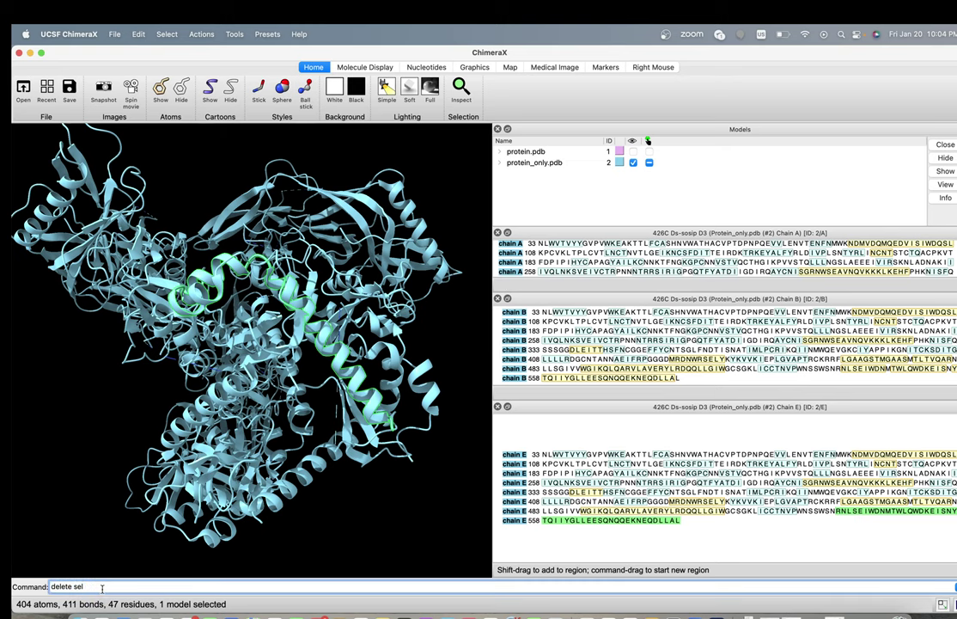
key("Return")
scroll(245, 456, "down", 6)
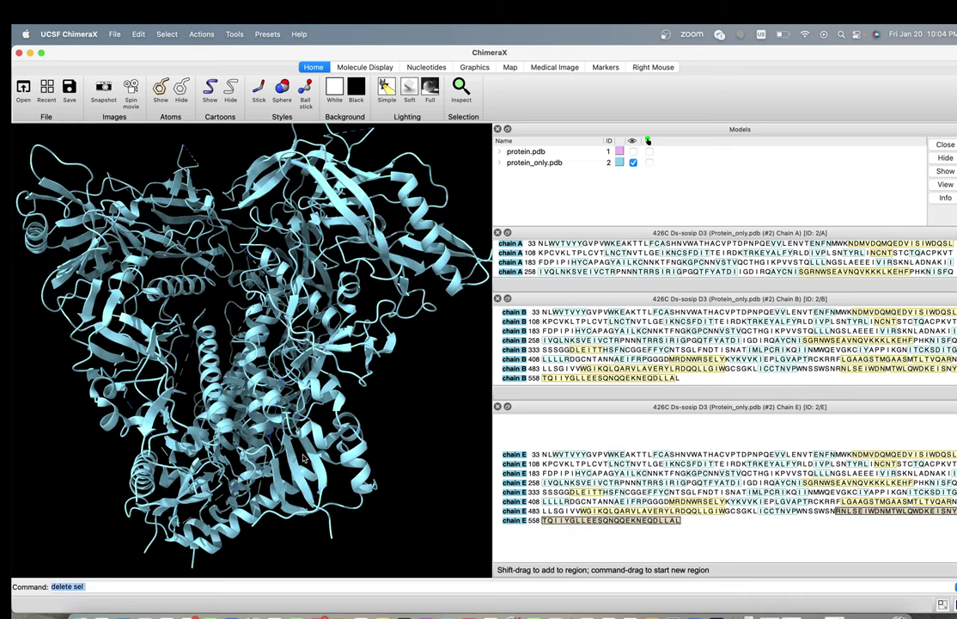
Select chain E from PLCVTLNCT up to the already deleted end stretch in its sequence and delete those residues
left_click_drag(834, 511, 572, 460)
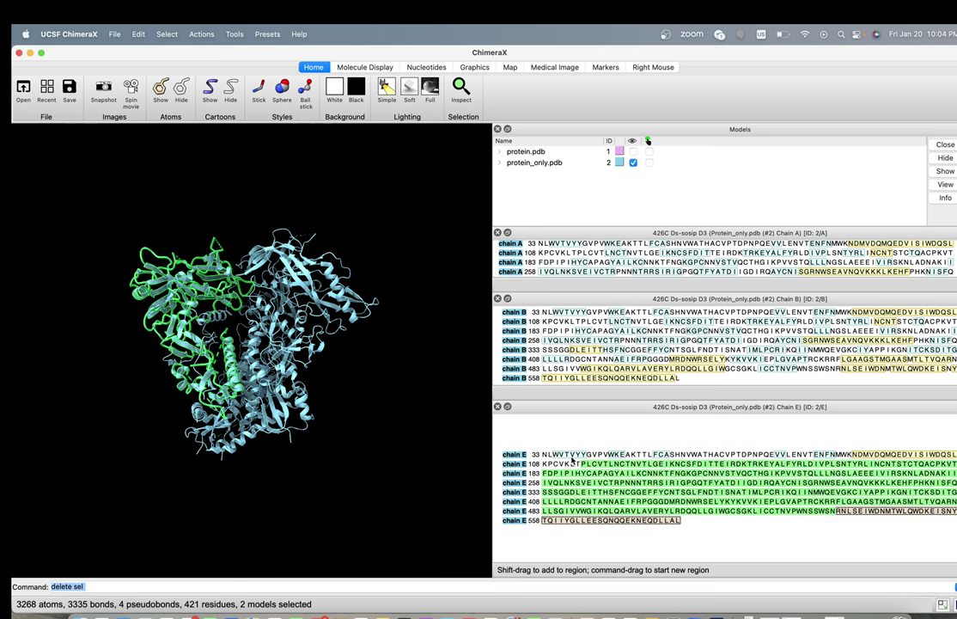
left_click(96, 586)
key("Return")
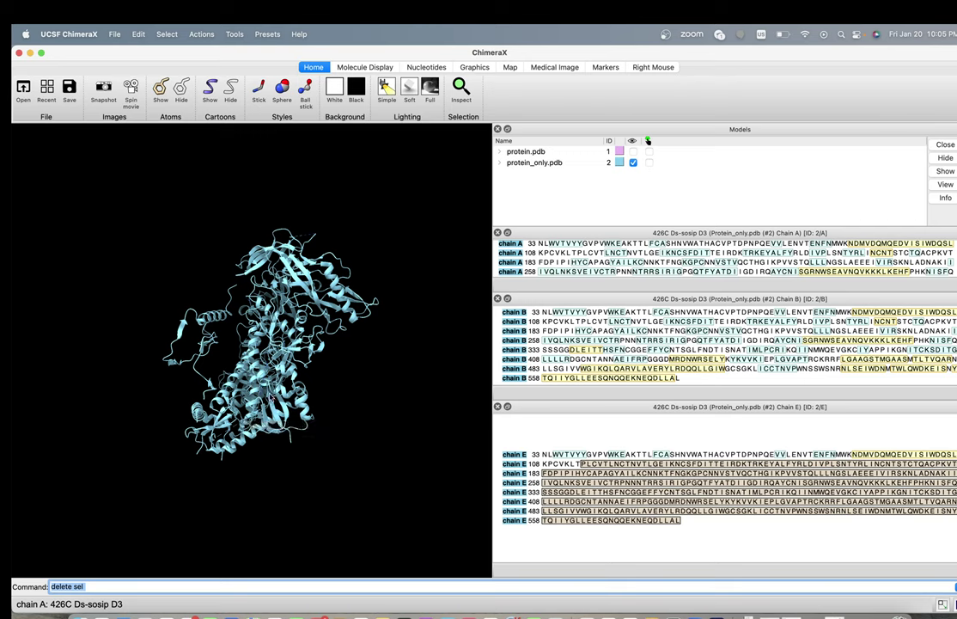
left_click_drag(272, 392, 283, 417)
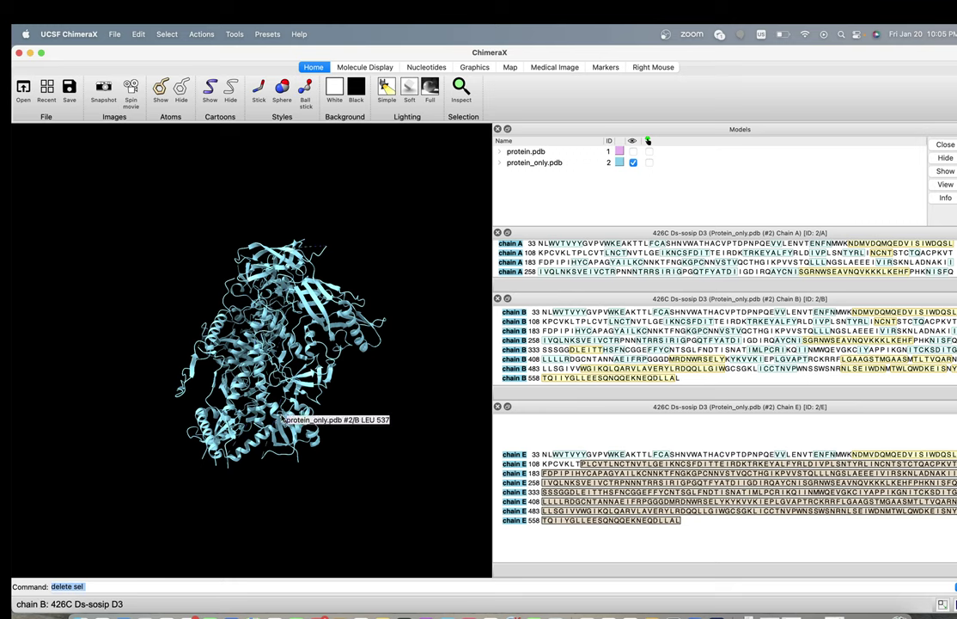
left_click_drag(258, 404, 369, 428)
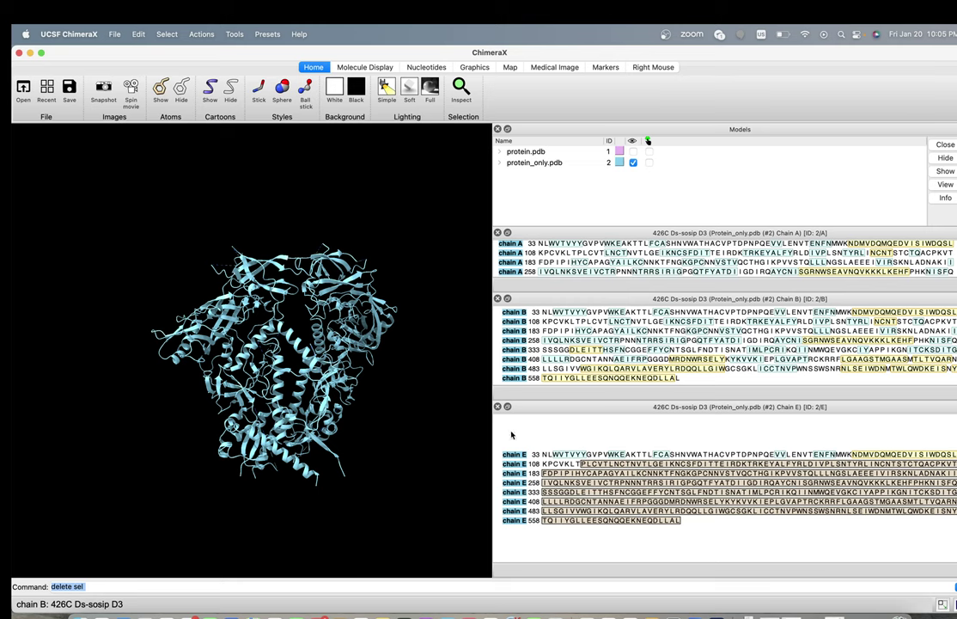
Select chain B from PCVKLTPL through SIRIGPG in its sequence and save only the selected atoms as a PDB file named selected in Tutorials
left_click_drag(549, 332, 694, 343)
left_click_drag(352, 368, 175, 367)
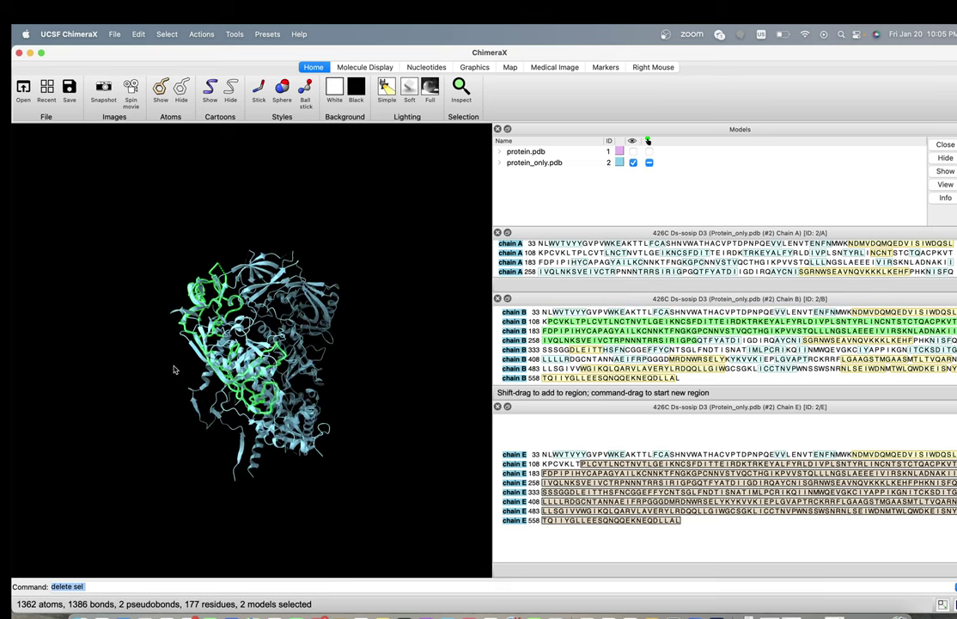
left_click(113, 34)
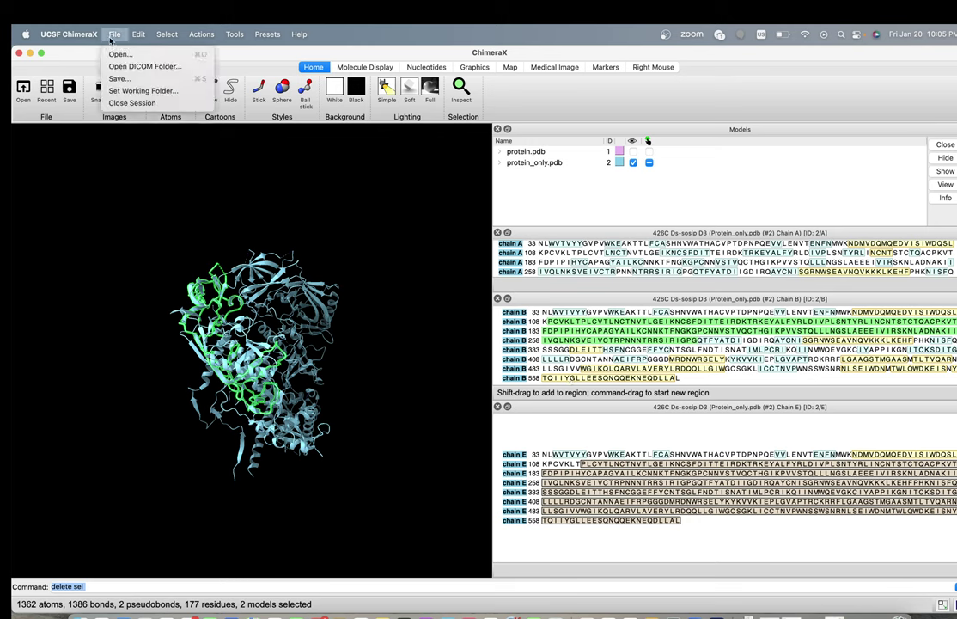
left_click(112, 77)
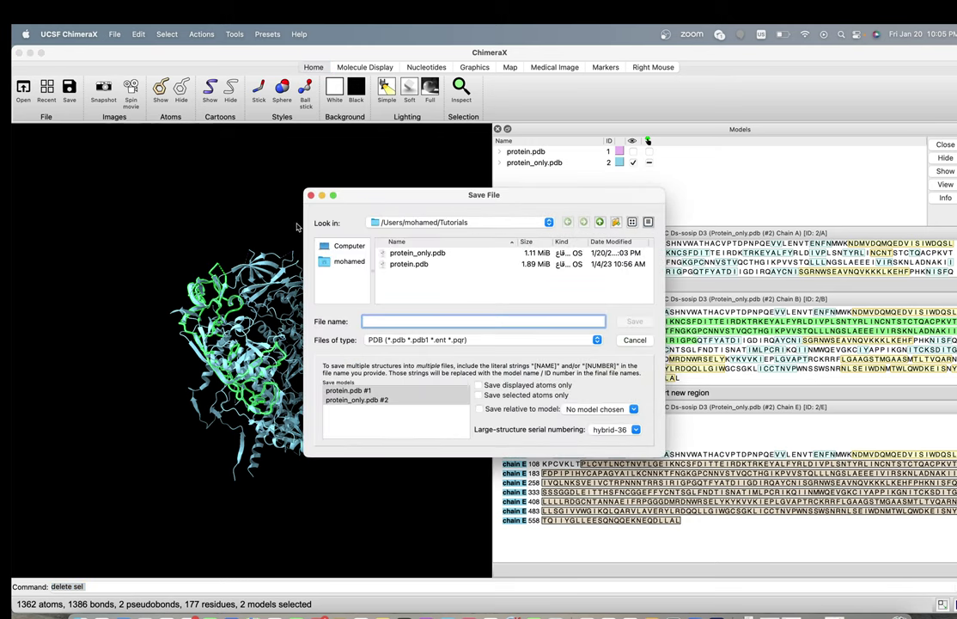
left_click(479, 395)
type("selected")
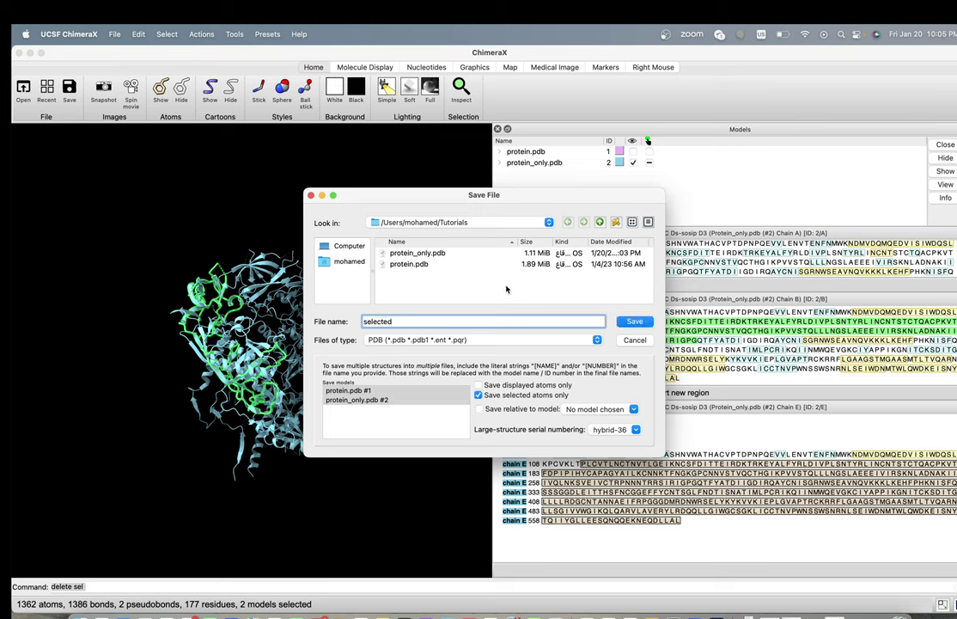
left_click(633, 322)
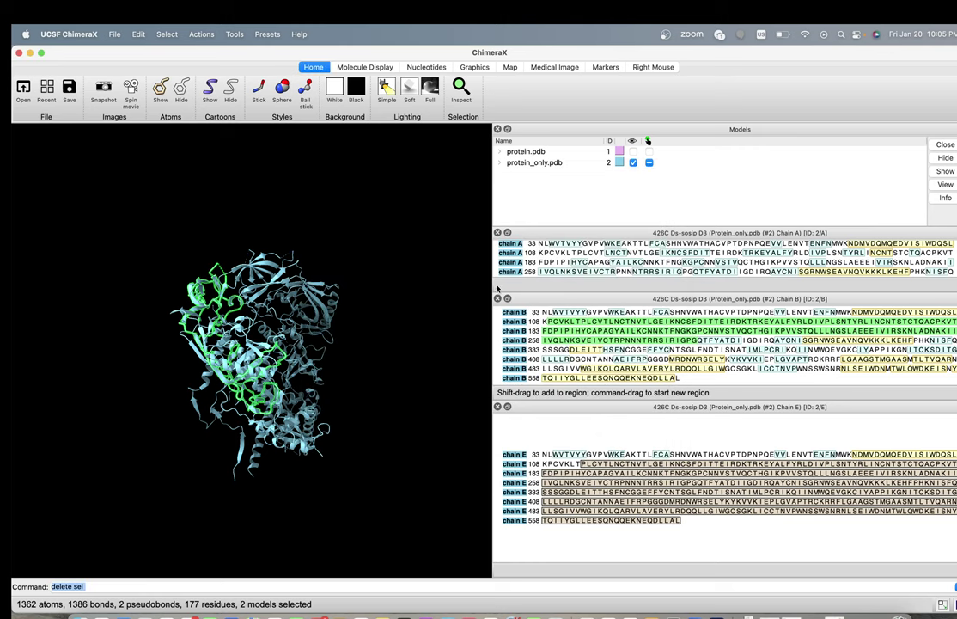
Close the three chain sequence displays, hide the protein_only.pdb model and enlarge the structure view
left_click(497, 233)
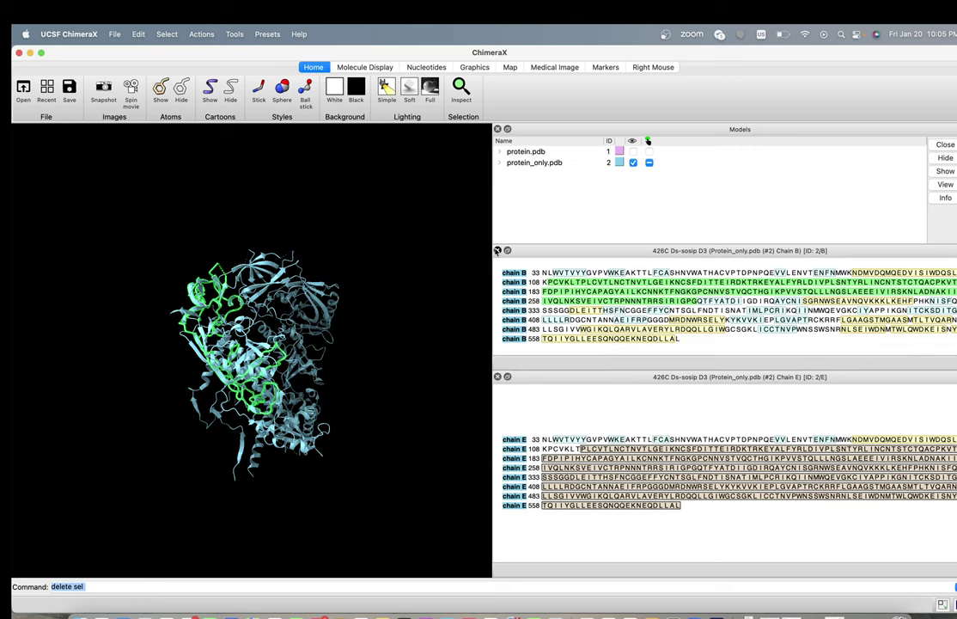
left_click(497, 250)
left_click(498, 296)
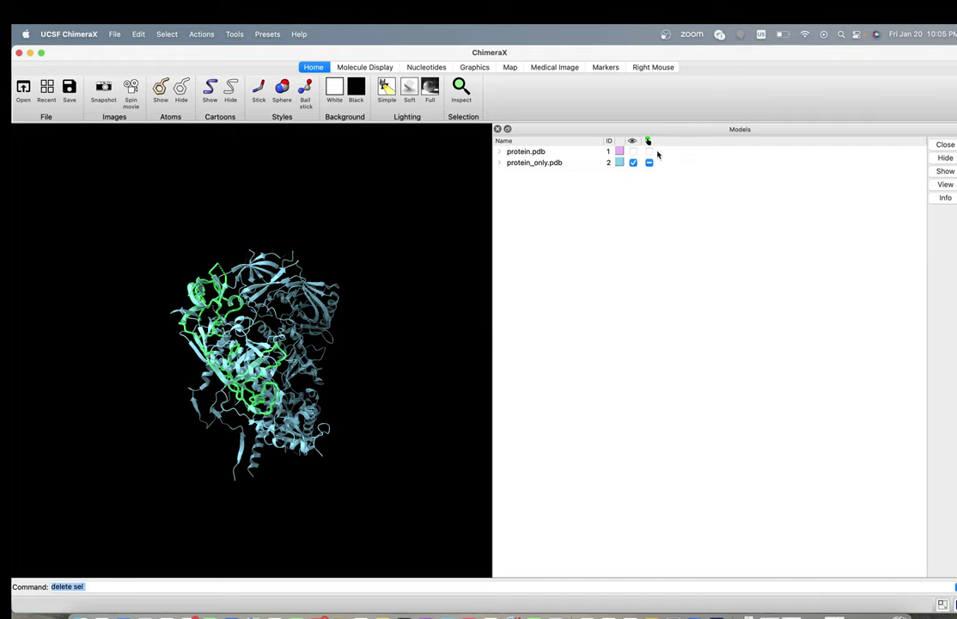
left_click(632, 162)
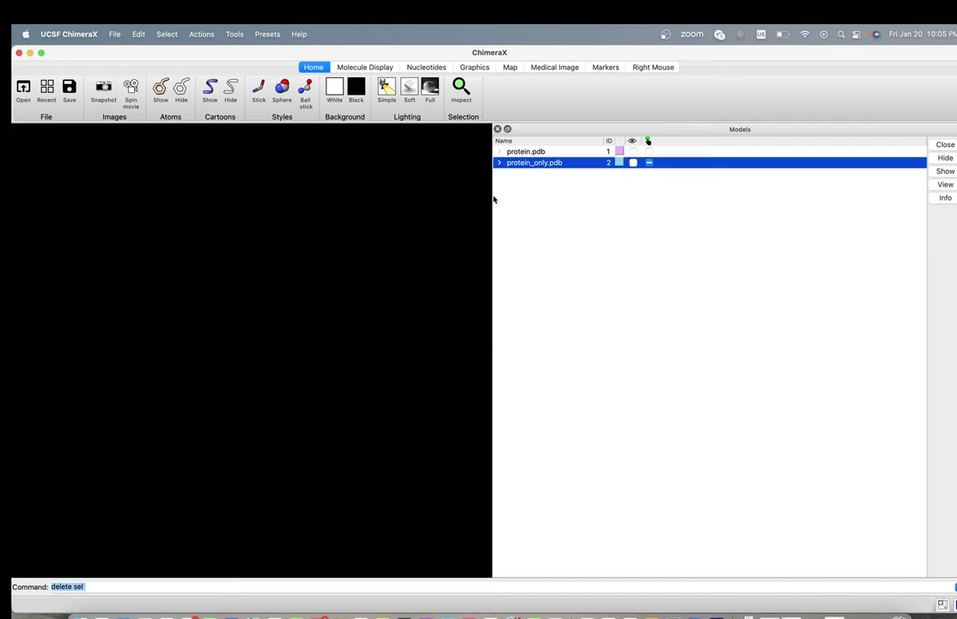
left_click_drag(493, 200, 753, 199)
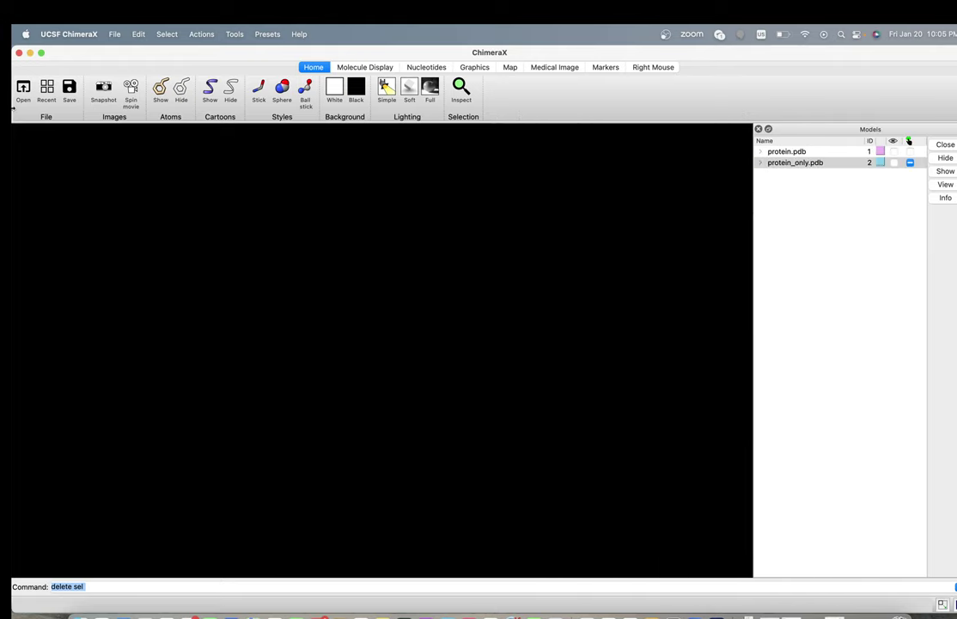
Open selected.pdb from the Tutorials folder and inspect the fragment from several angles
left_click(110, 34)
left_click(116, 49)
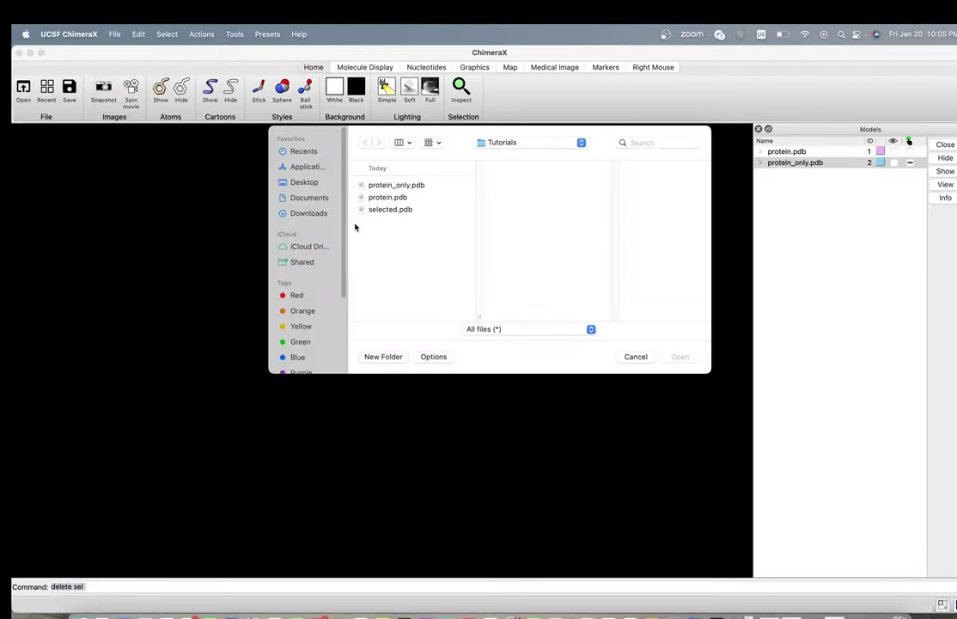
double_click(380, 209)
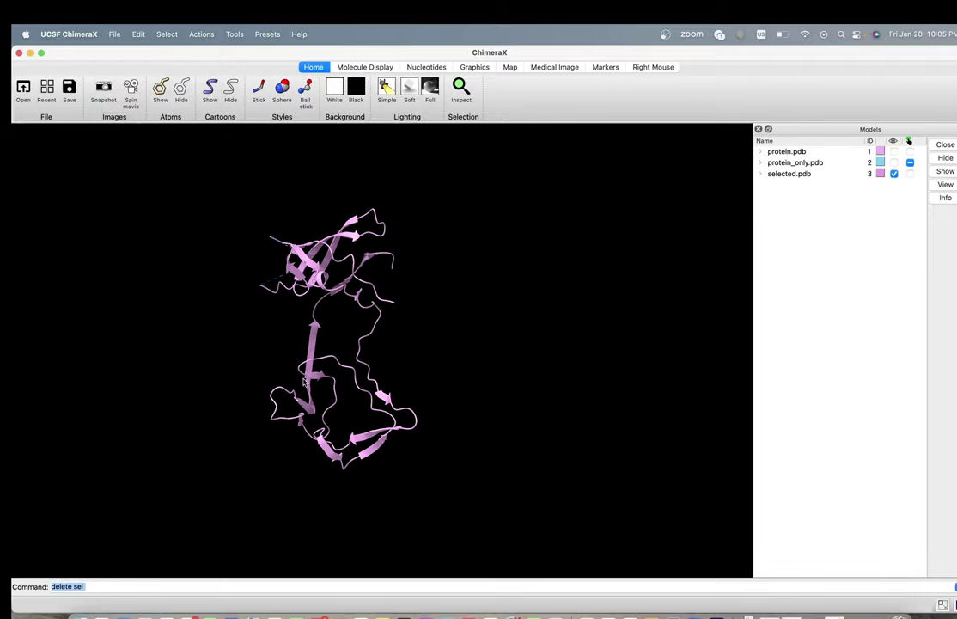
left_click_drag(394, 420, 293, 387)
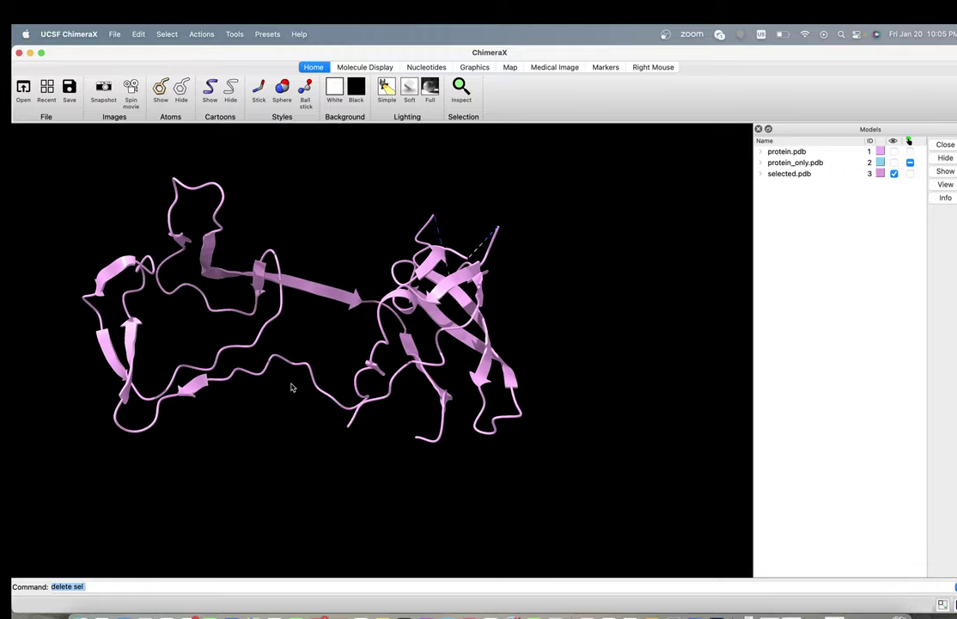
left_click_drag(185, 395, 267, 371)
left_click_drag(393, 360, 202, 369)
left_click_drag(517, 365, 275, 258)
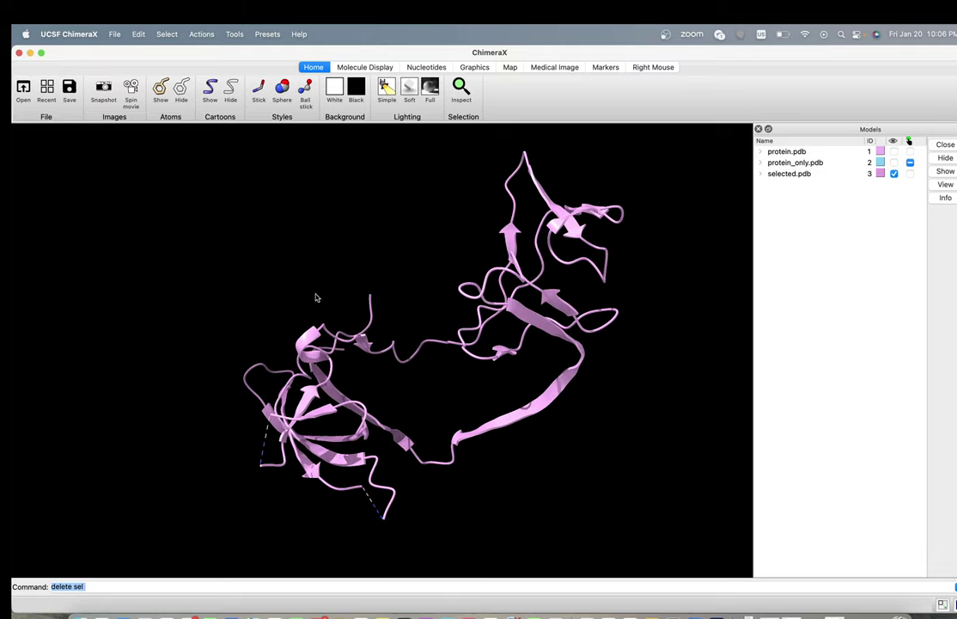
Show the chain B sequence of selected.pdb and widen the area where it is displayed
left_click(231, 34)
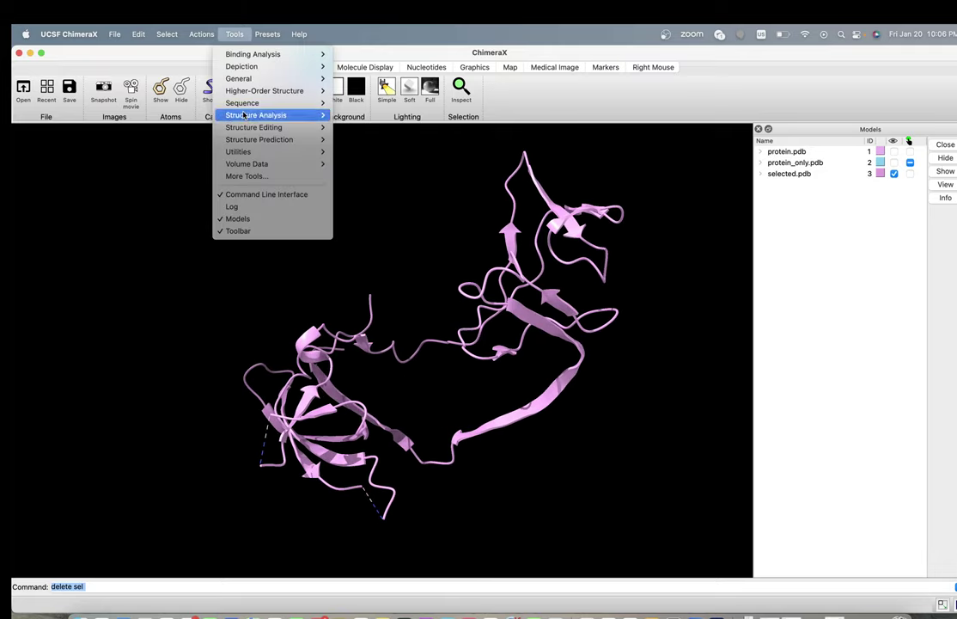
mouse_move(242, 102)
left_click(370, 139)
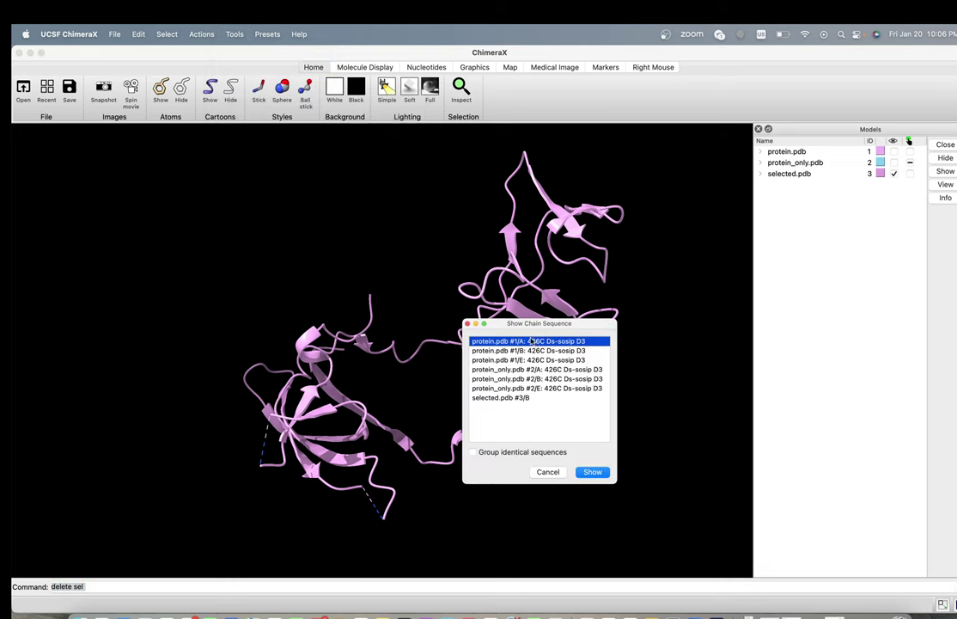
left_click(504, 399)
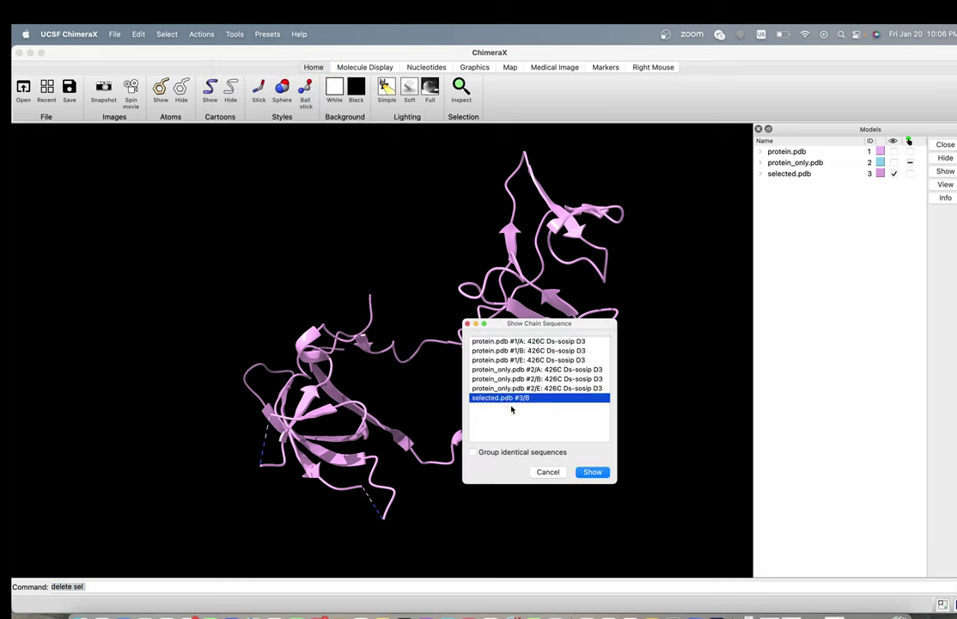
left_click(588, 472)
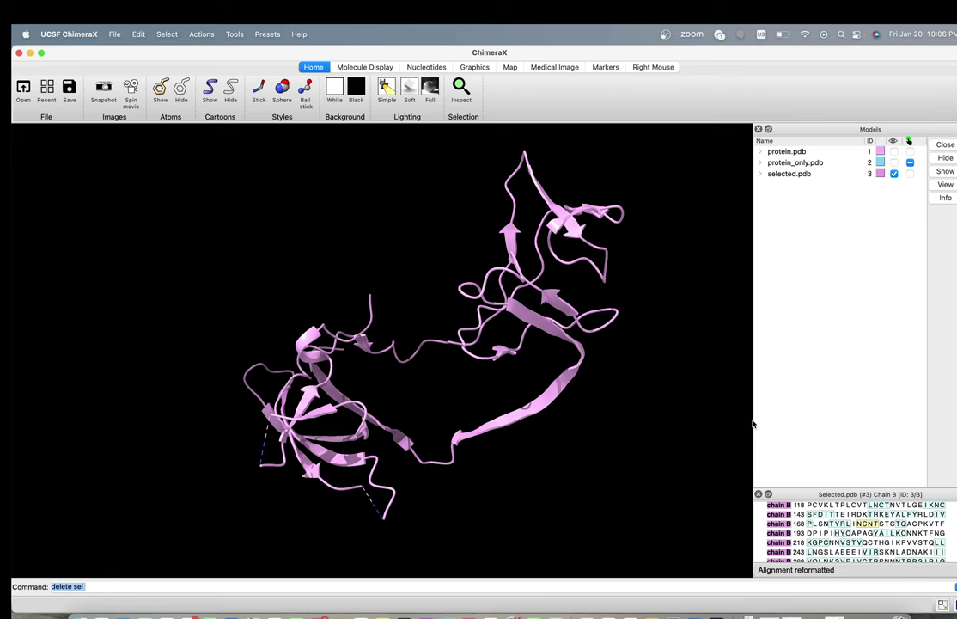
left_click_drag(752, 422, 448, 391)
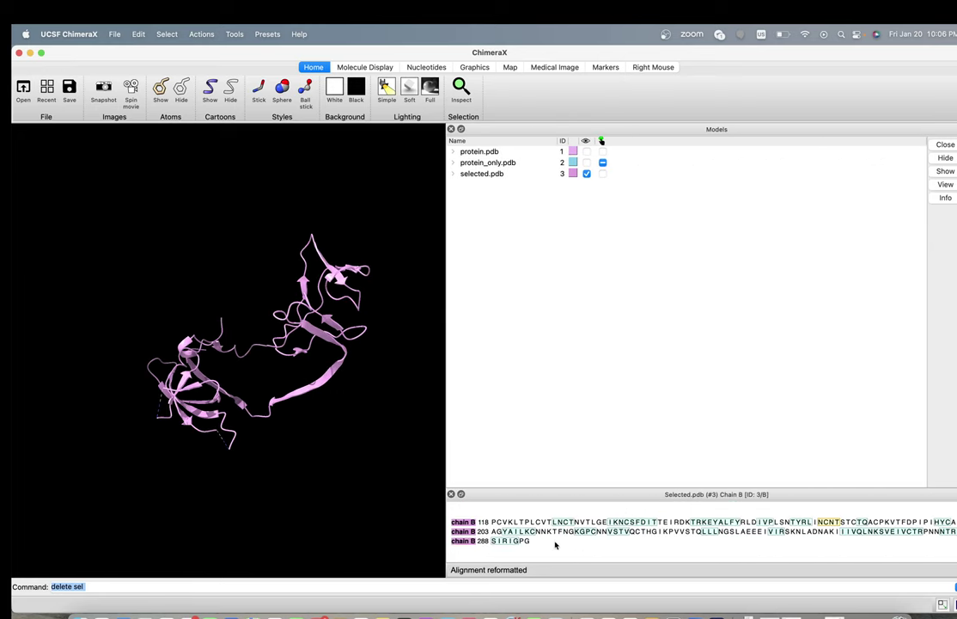
Select the final glycine in the chain B sequence of selected.pdb and locate it on the enlarged structure
left_click(528, 541)
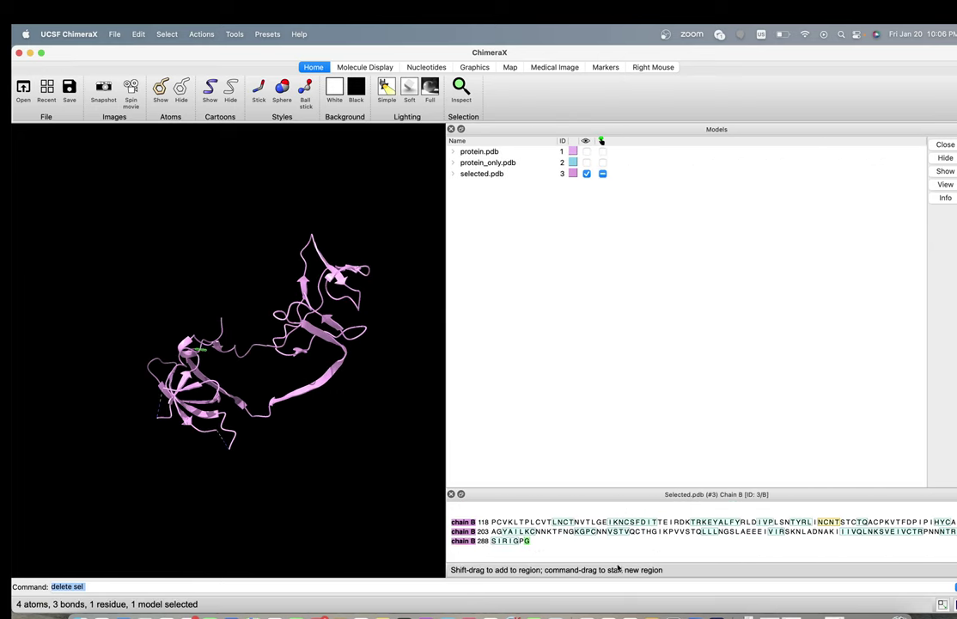
left_click_drag(275, 379, 213, 399)
scroll(172, 288, "up", 5)
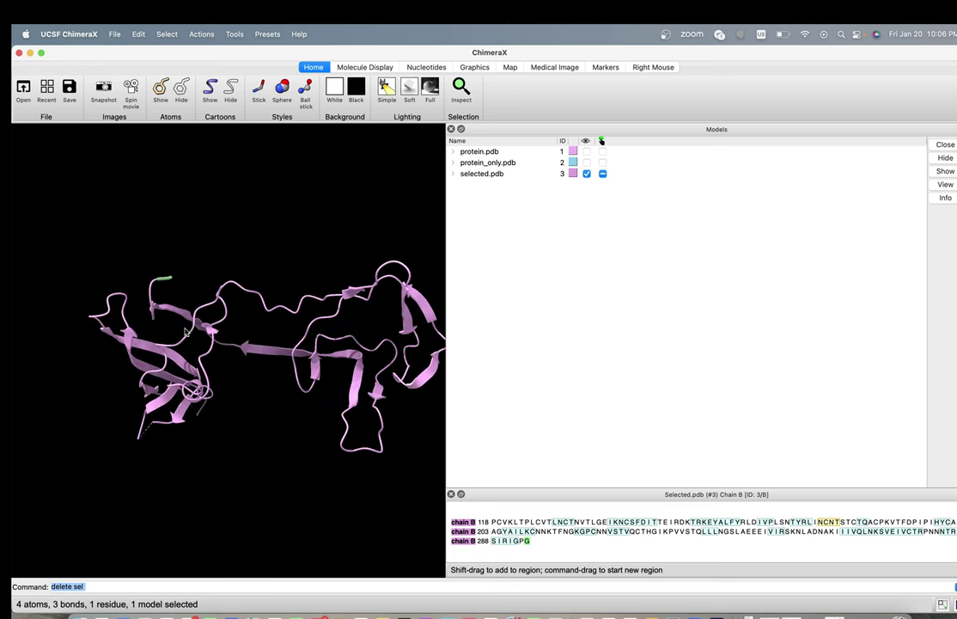
left_click_drag(144, 294, 184, 302)
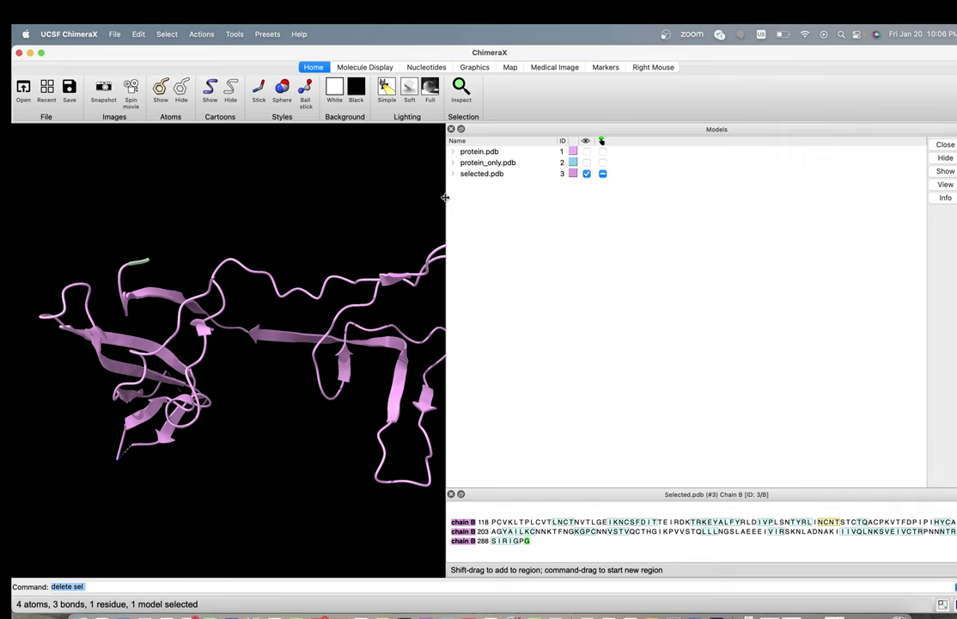
left_click_drag(445, 197, 663, 212)
left_click_drag(498, 272, 339, 327)
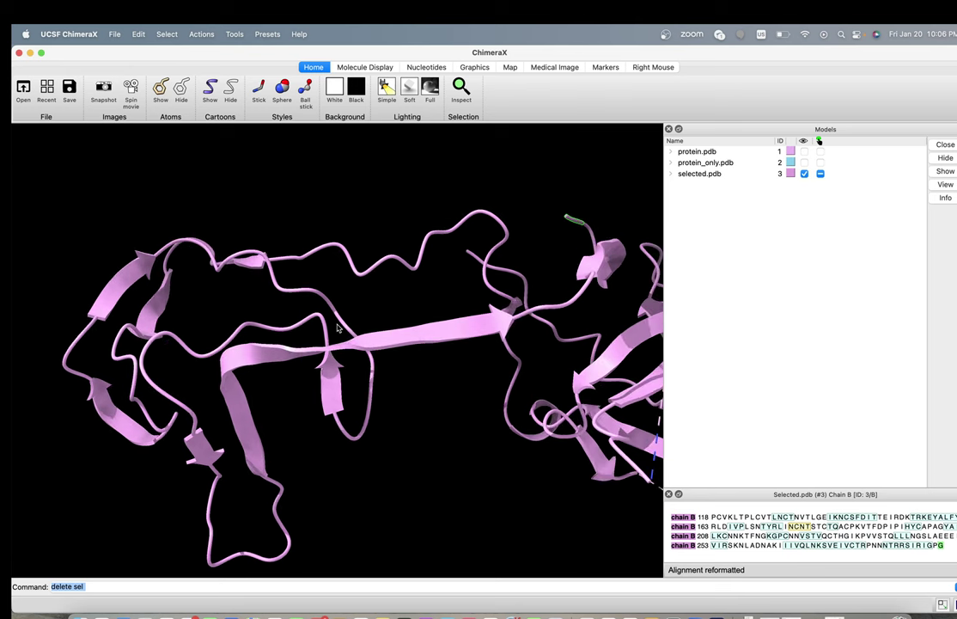